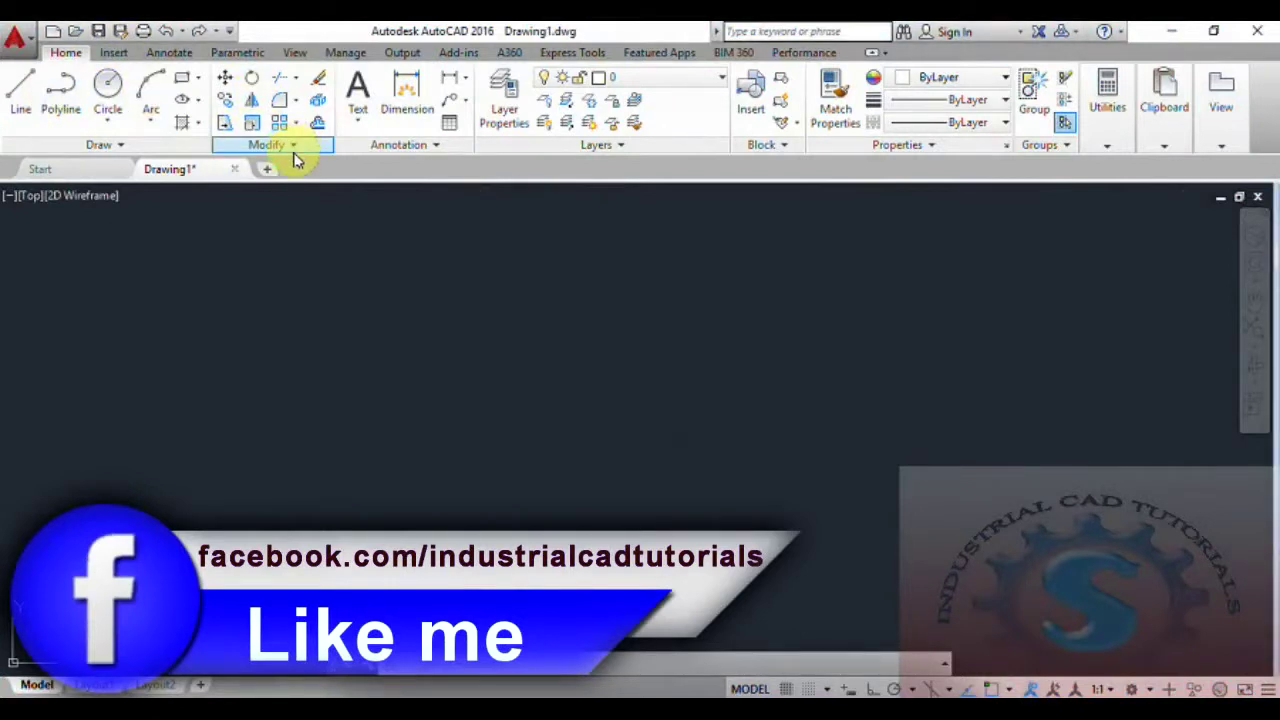
# Draw a circle with a diameter of 100.
pyautogui.click(295, 147)
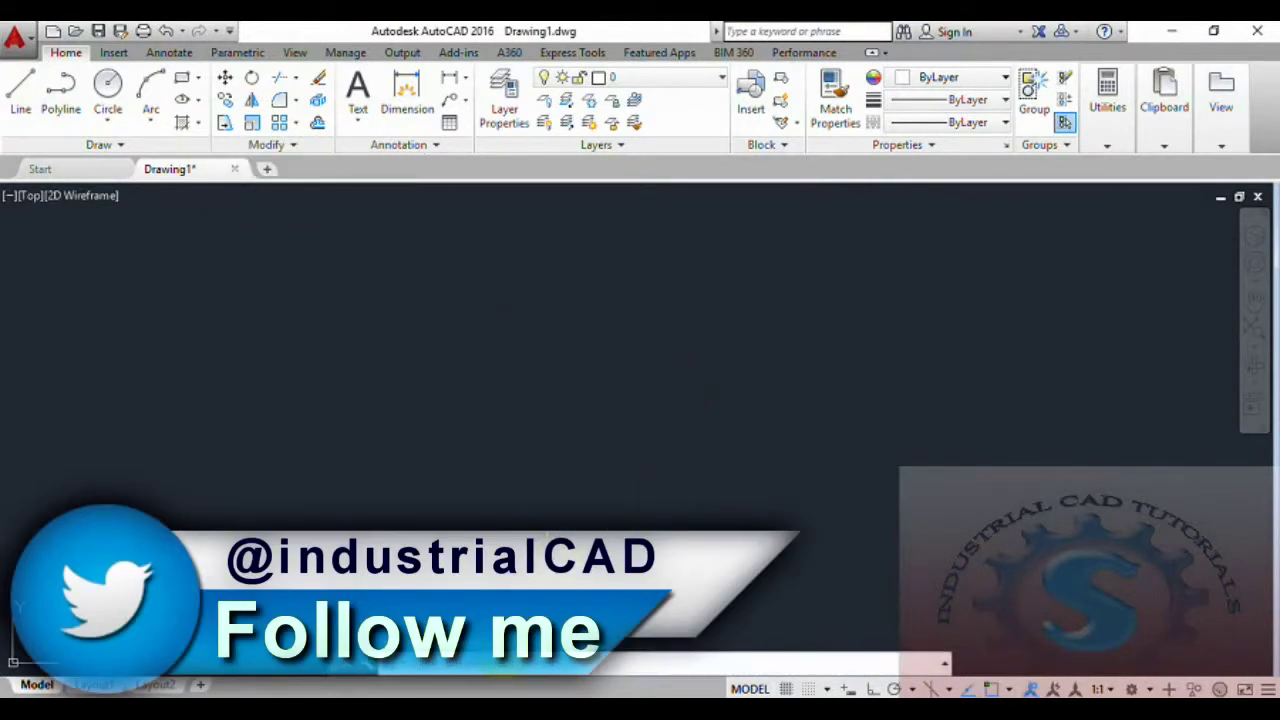
pyautogui.write('c')
pyautogui.press('Return')
pyautogui.click(513, 421)
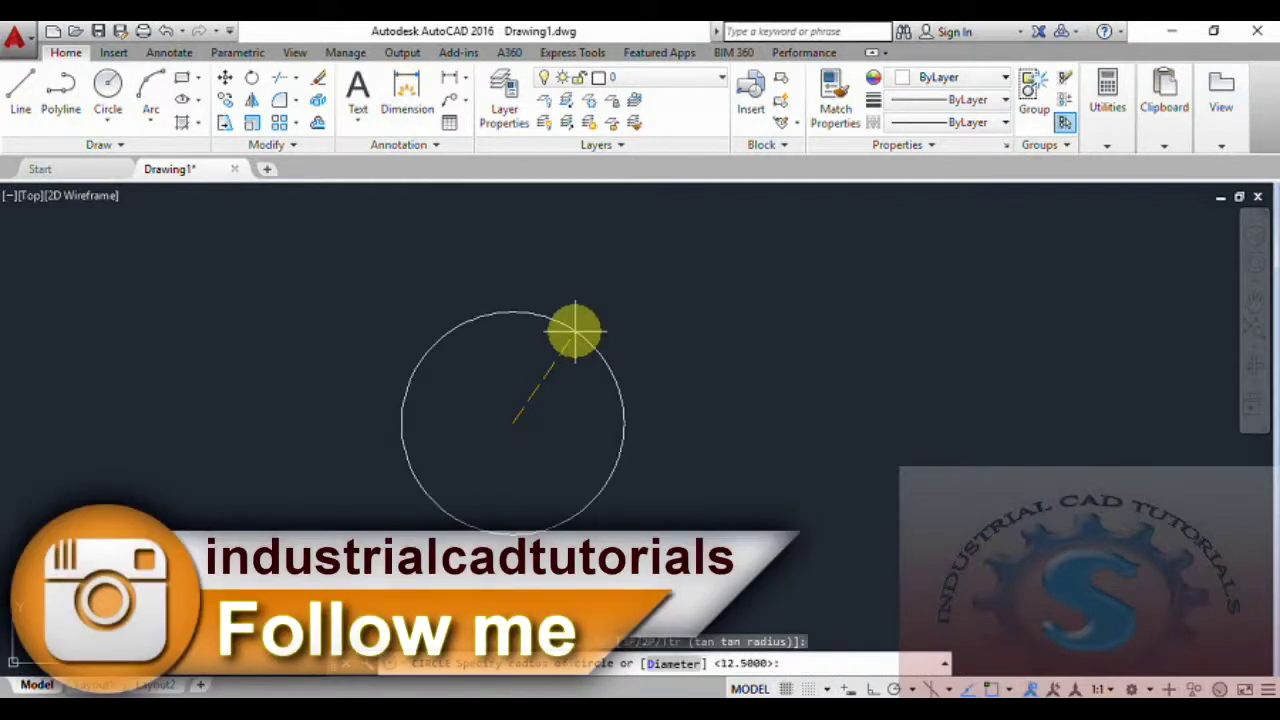
pyautogui.write('D')
pyautogui.press('Return')
pyautogui.write('100')
pyautogui.press('Return')
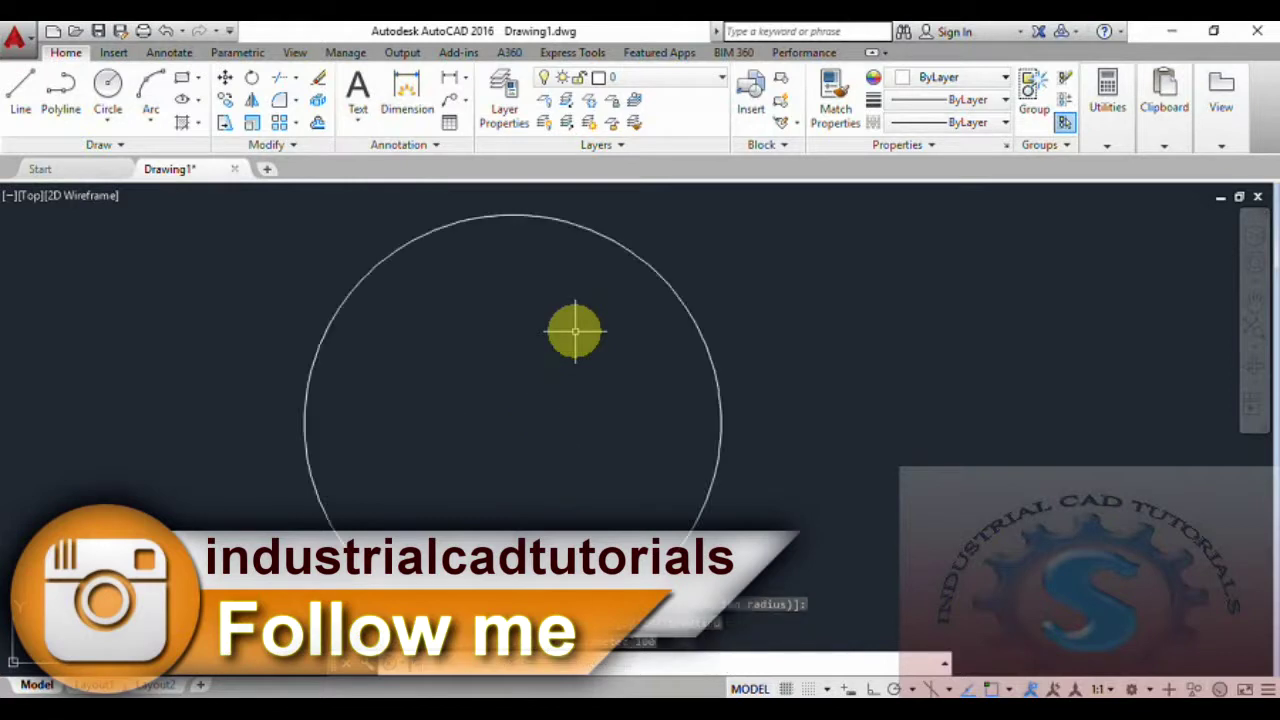
pyautogui.scroll(-1, 581, 341)
pyautogui.scroll(1, 580, 383)
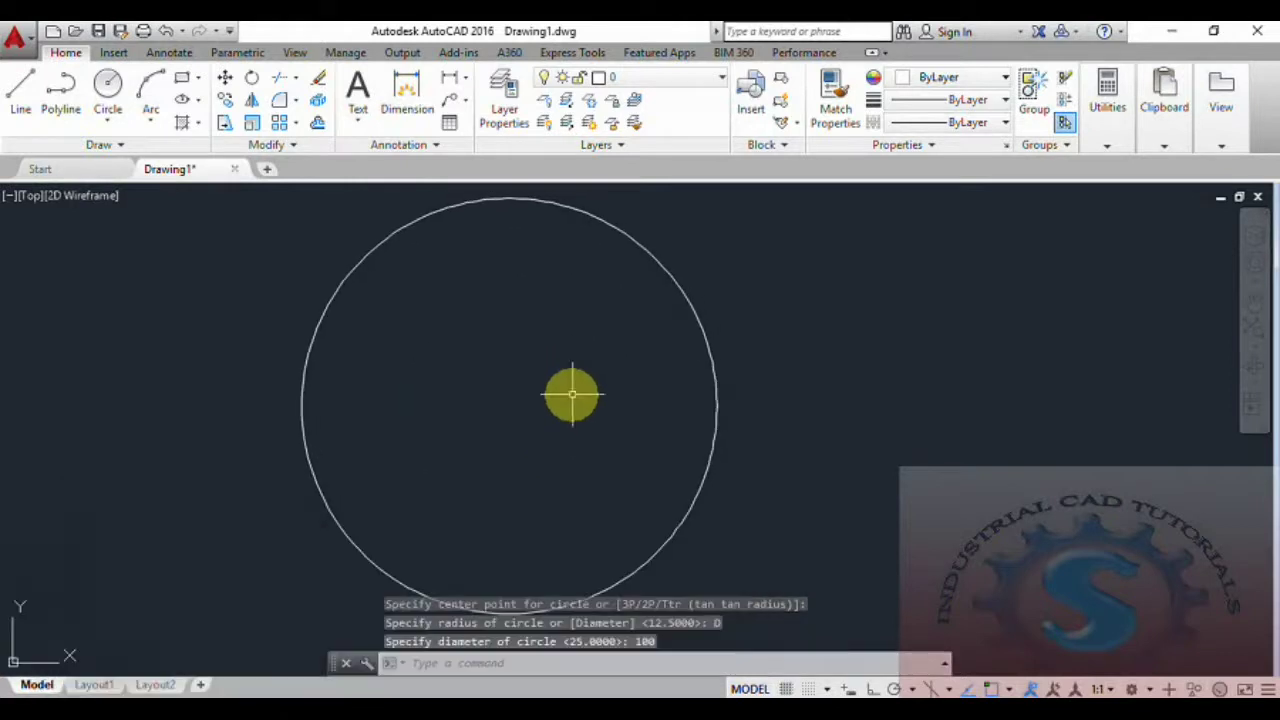
# Add a diameter dimension to the Ø100 circle.
pyautogui.click(470, 82)
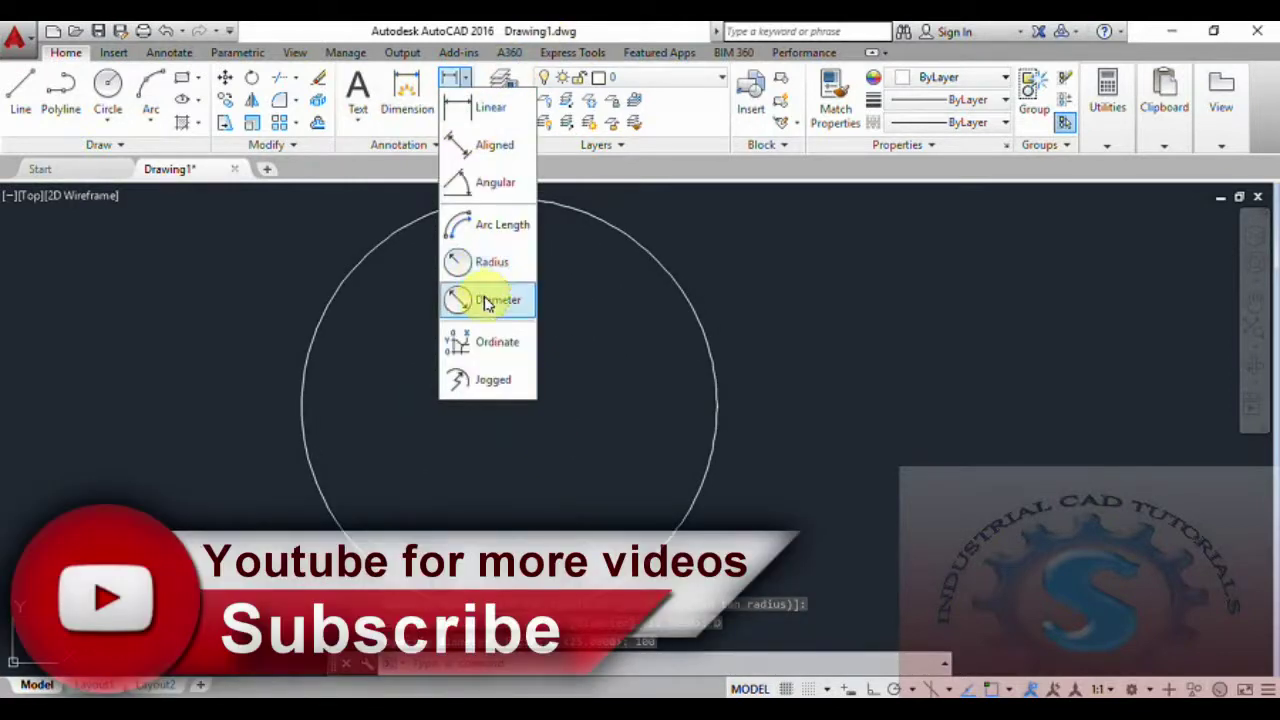
pyautogui.click(482, 297)
pyautogui.click(688, 296)
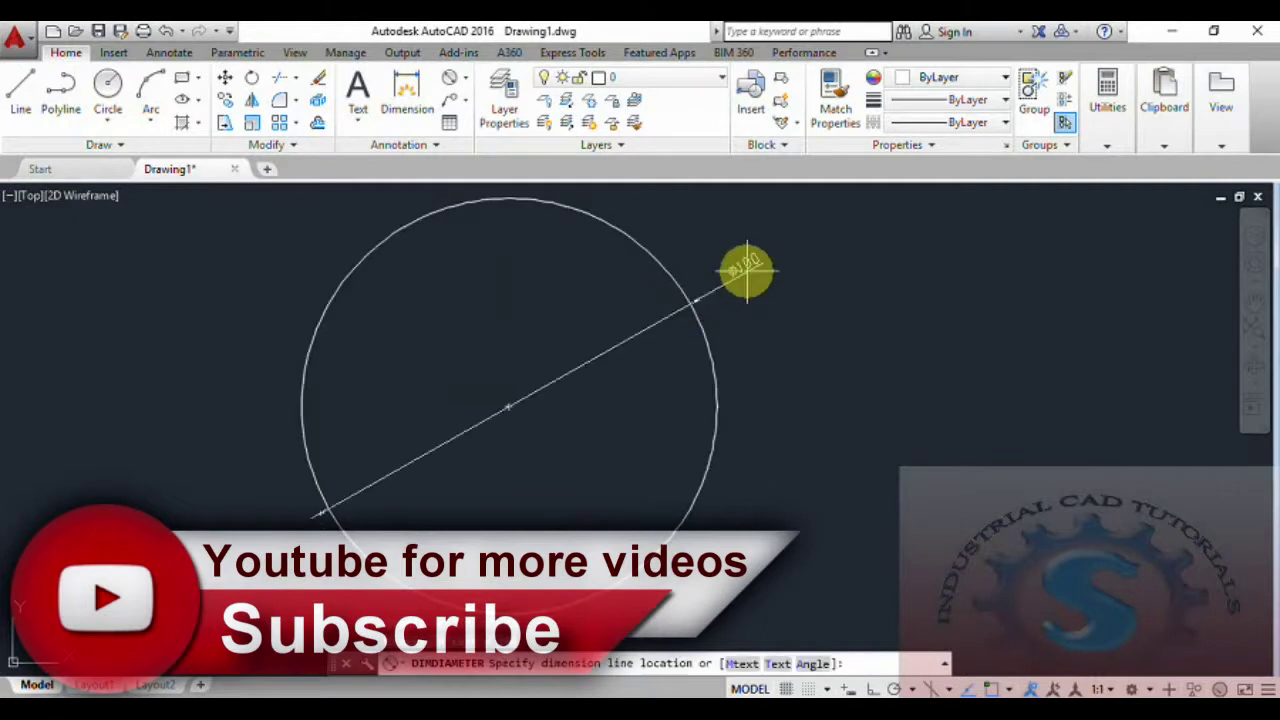
pyautogui.click(727, 320)
# Draw a ø25 circle centred on the big circle's right quadrant.
pyautogui.write('c')
pyautogui.press('Return')
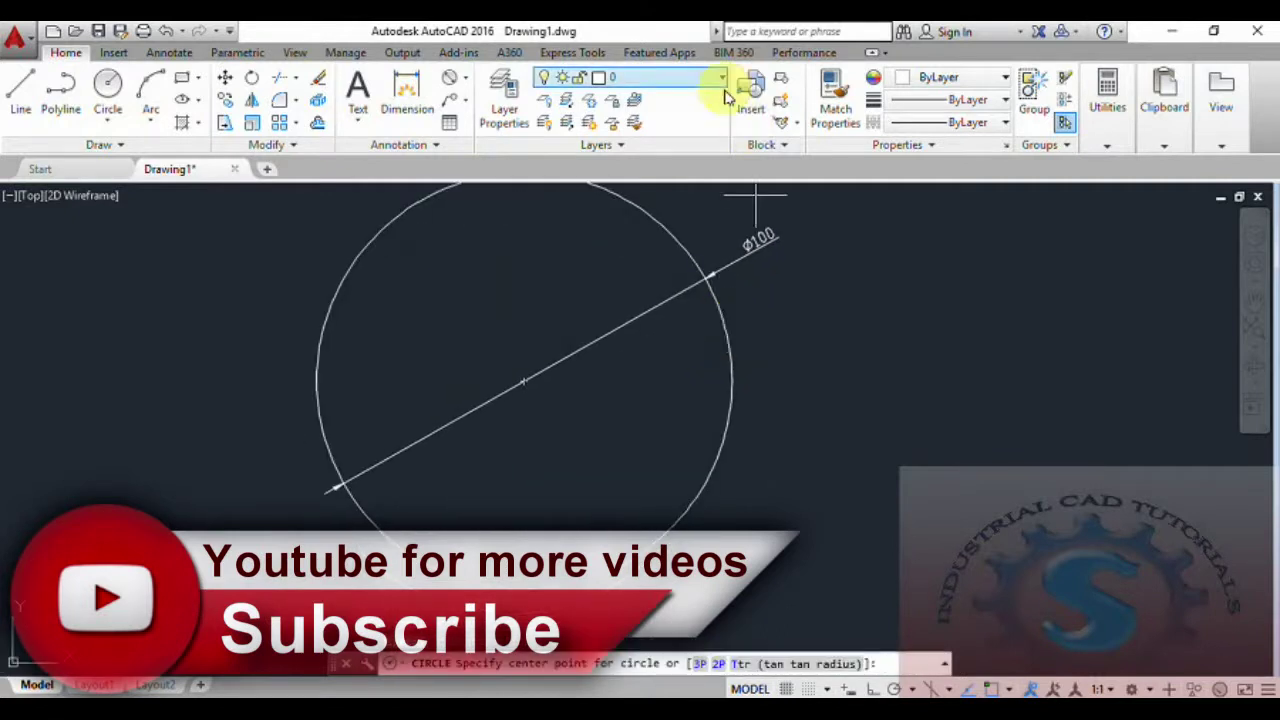
pyautogui.click(736, 380)
pyautogui.write('d')
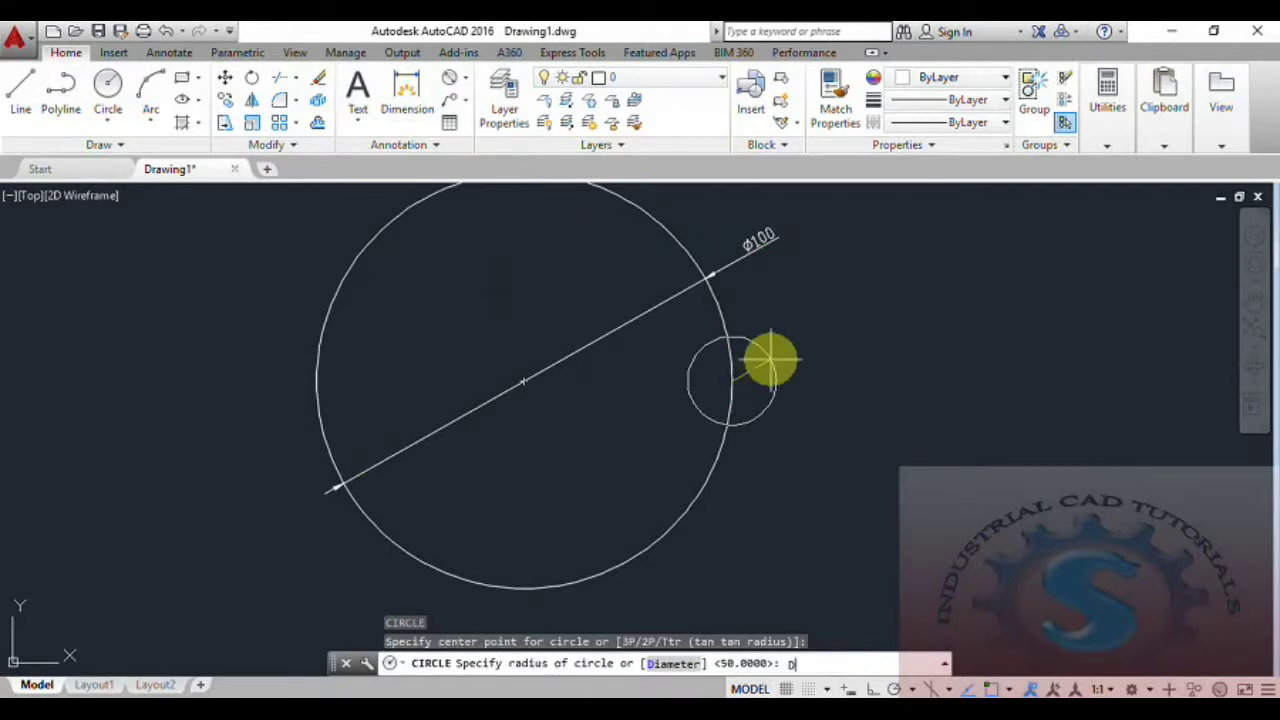
pyautogui.press('Return')
pyautogui.write('25')
pyautogui.press('Return')
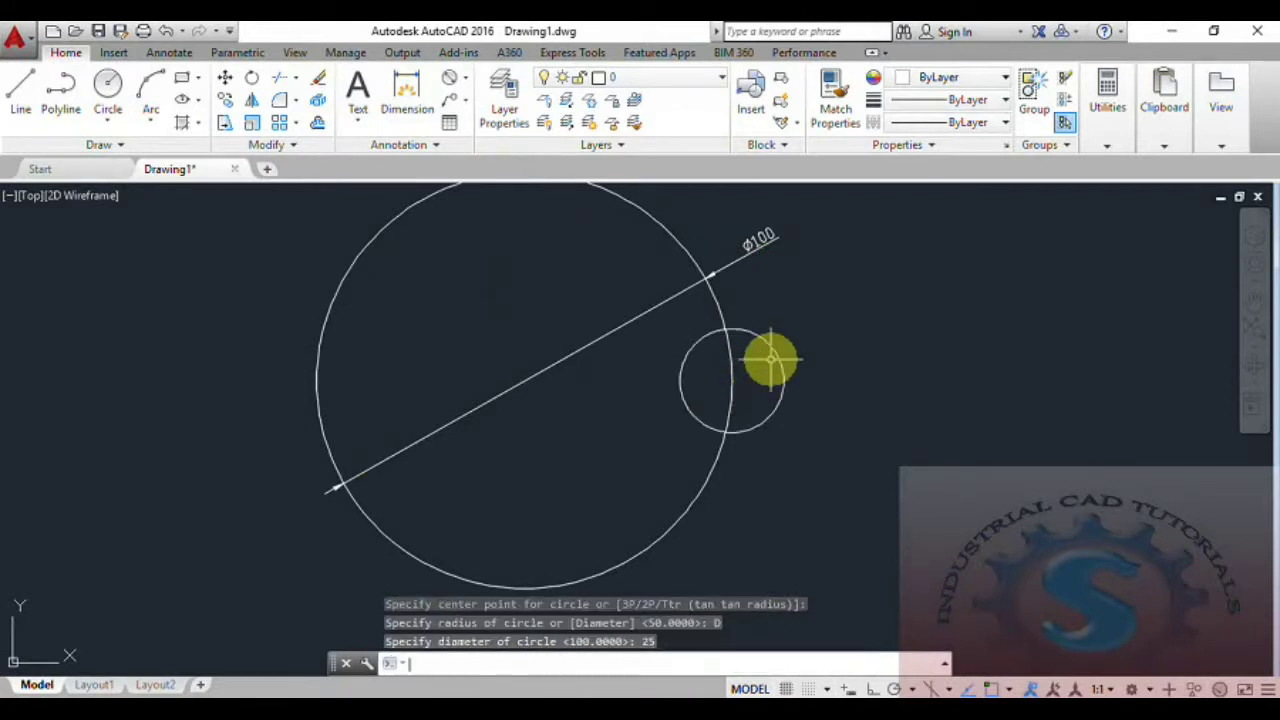
pyautogui.scroll(-3, 758, 400)
pyautogui.scroll(4, 700, 460)
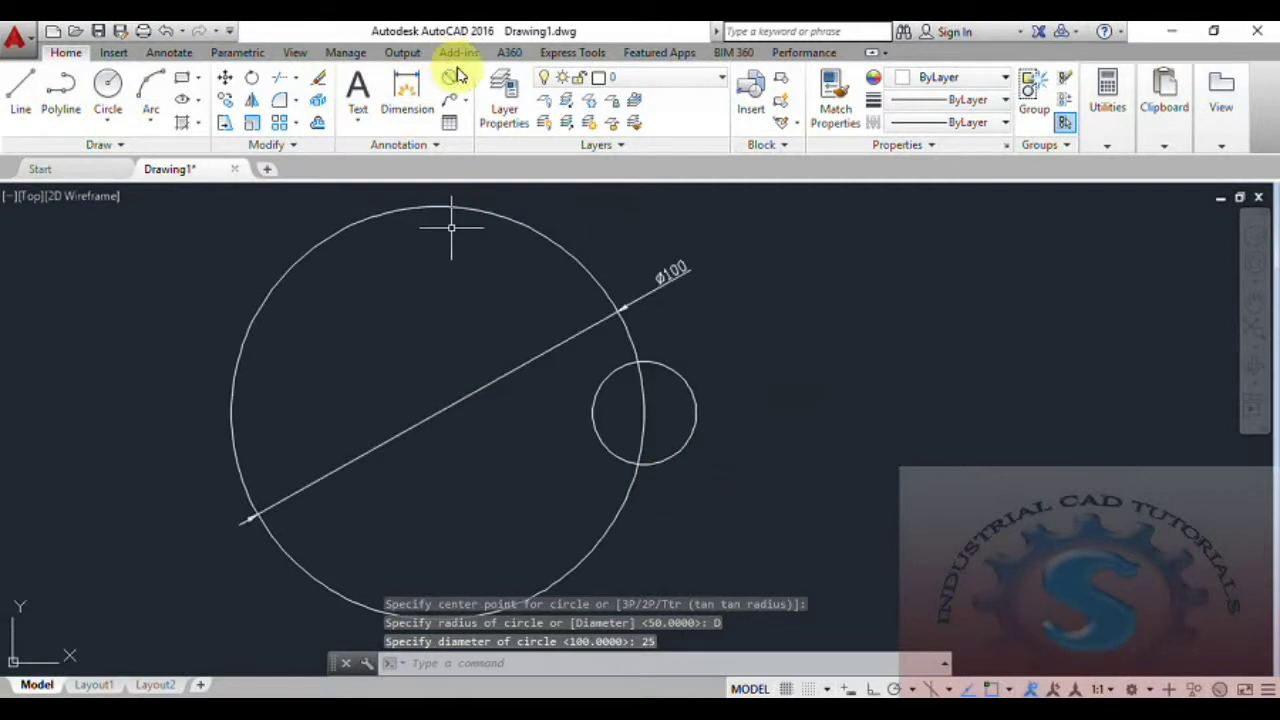
# Dimension the diameter of the ø25 circle.
pyautogui.click(450, 77)
pyautogui.click(692, 390)
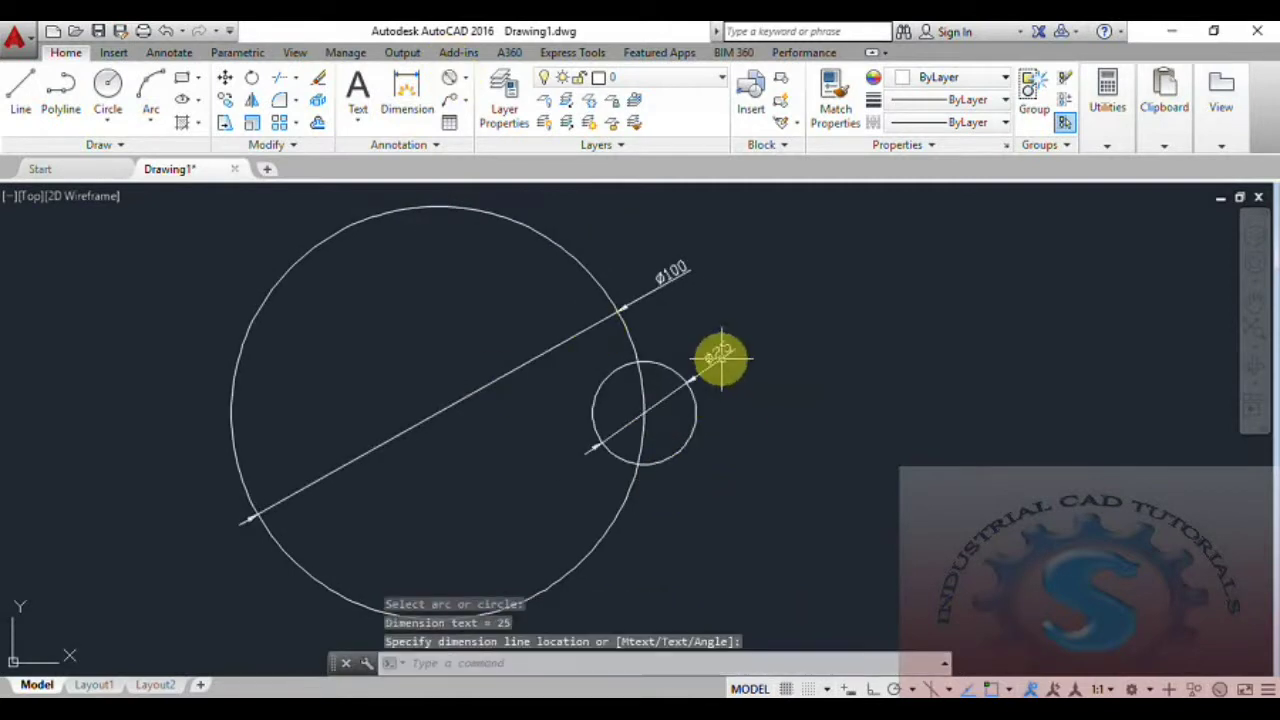
pyautogui.scroll(2, 734, 391)
pyautogui.scroll(-2, 731, 405)
pyautogui.write('A')
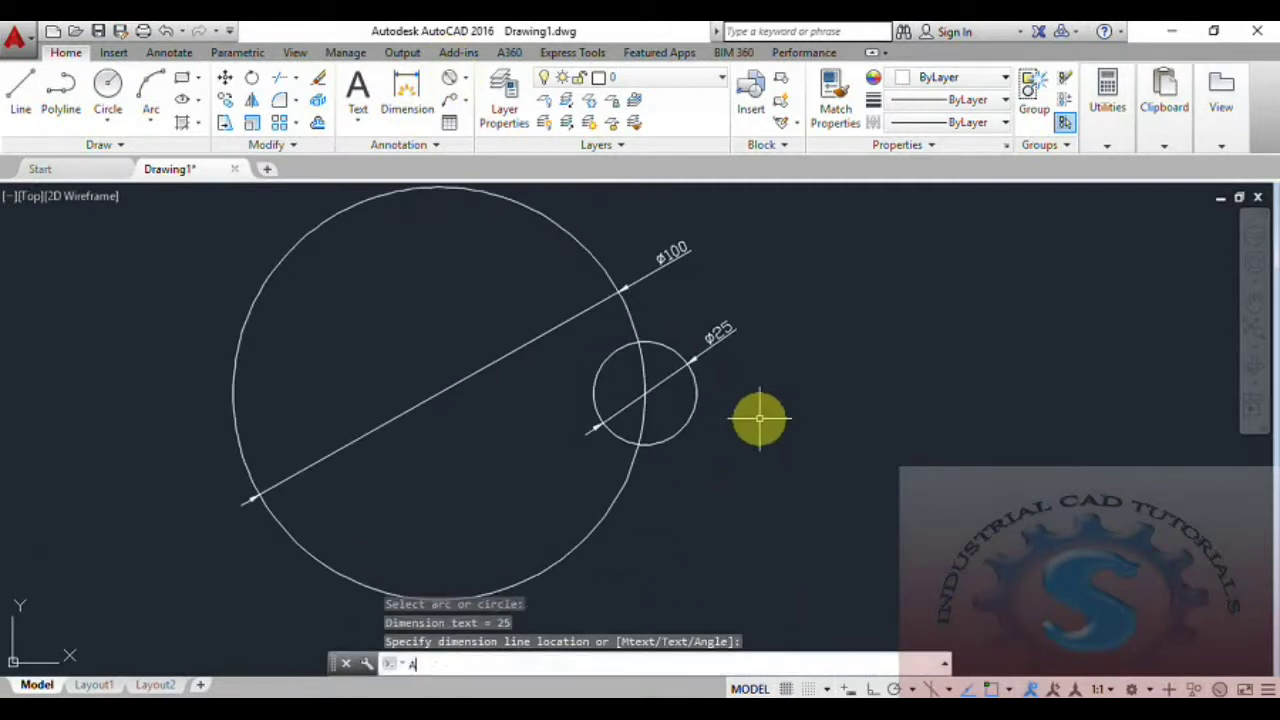
pyautogui.write('RRAY')
pyautogui.press('Return')
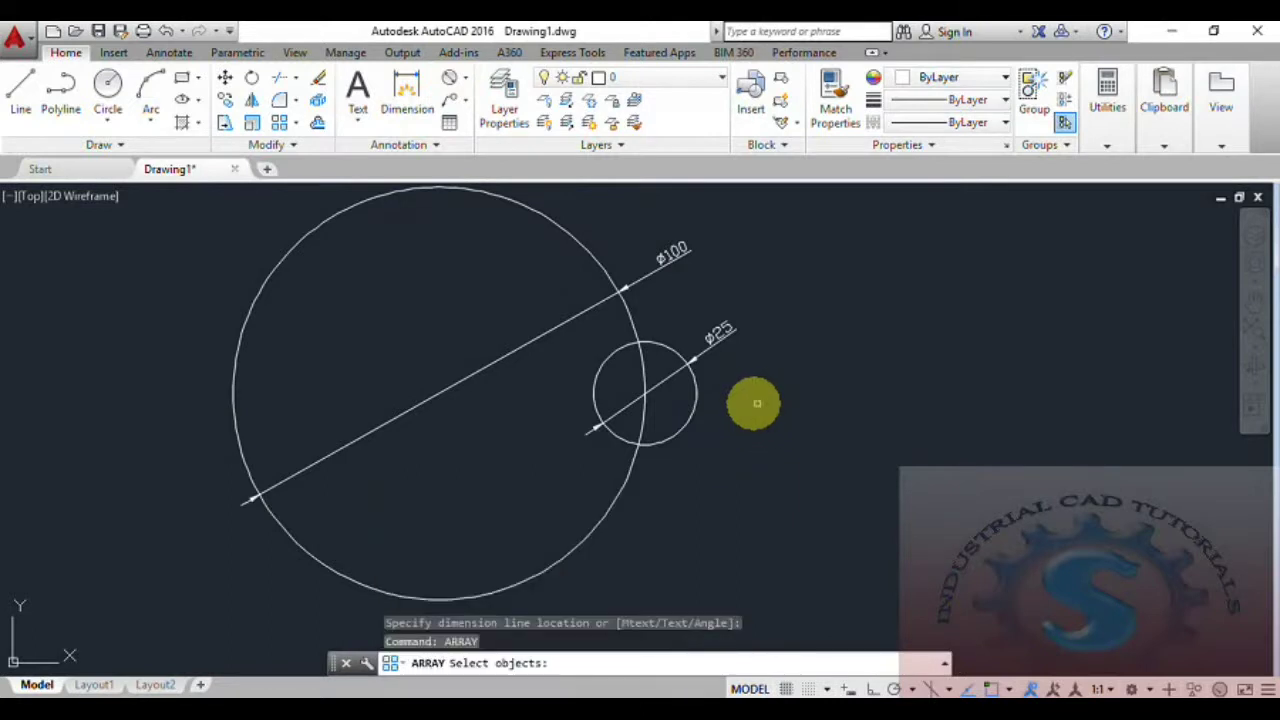
pyautogui.click(696, 405)
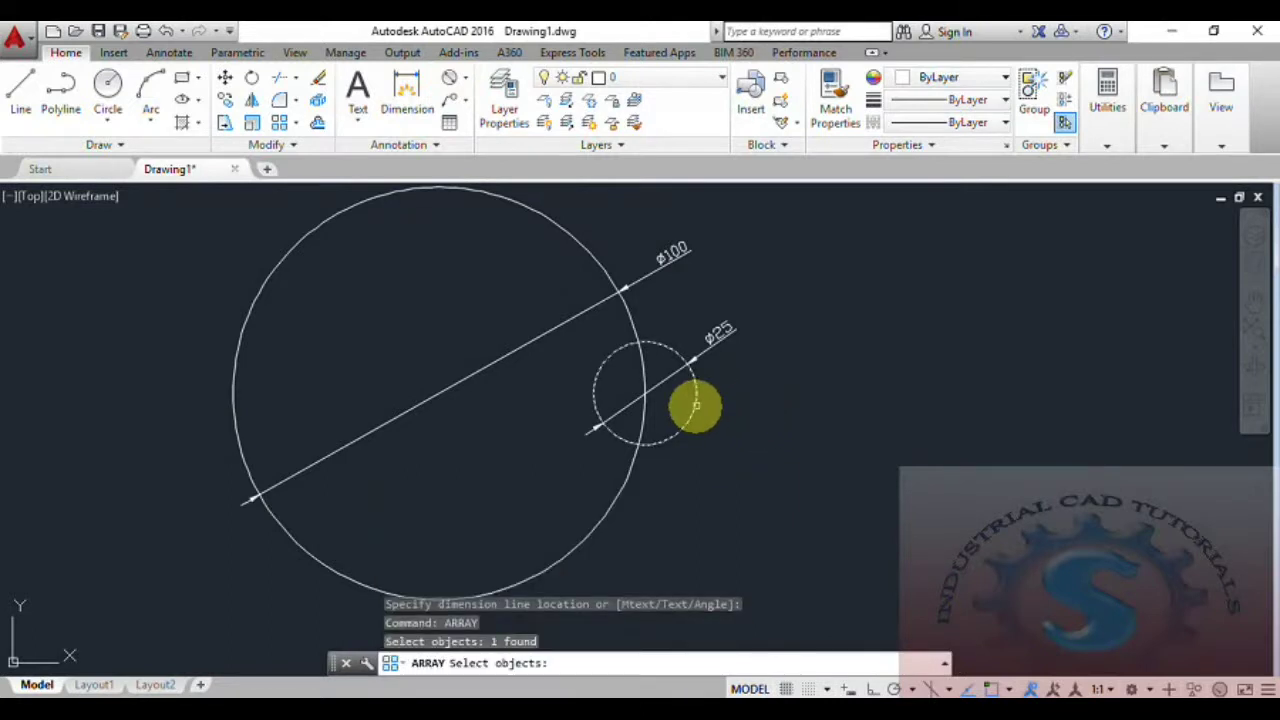
pyautogui.press('Return')
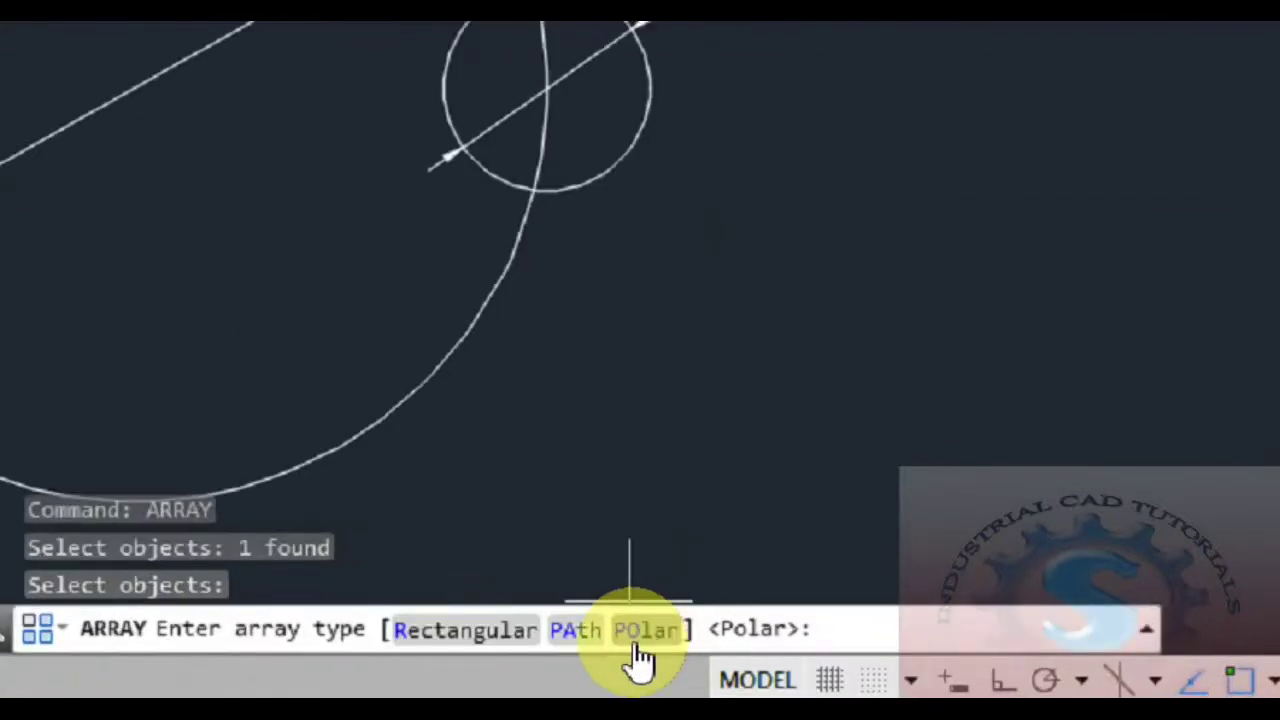
pyautogui.click(641, 638)
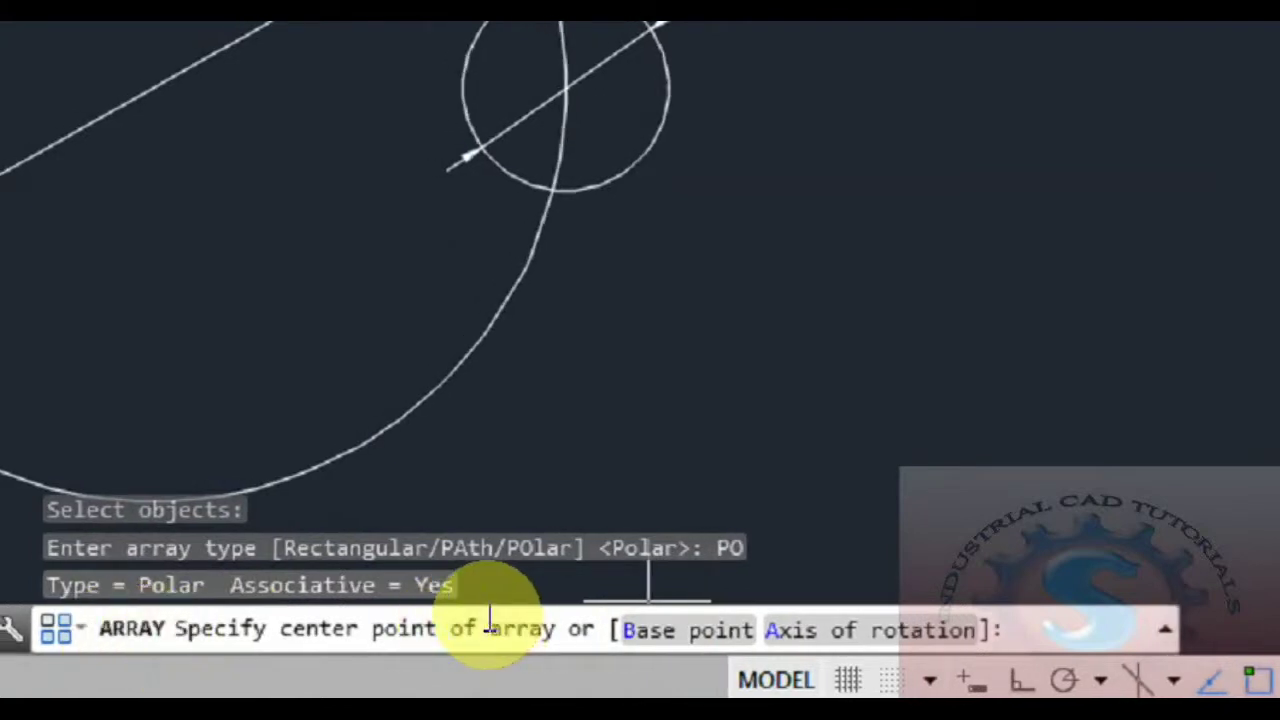
pyautogui.click(720, 635)
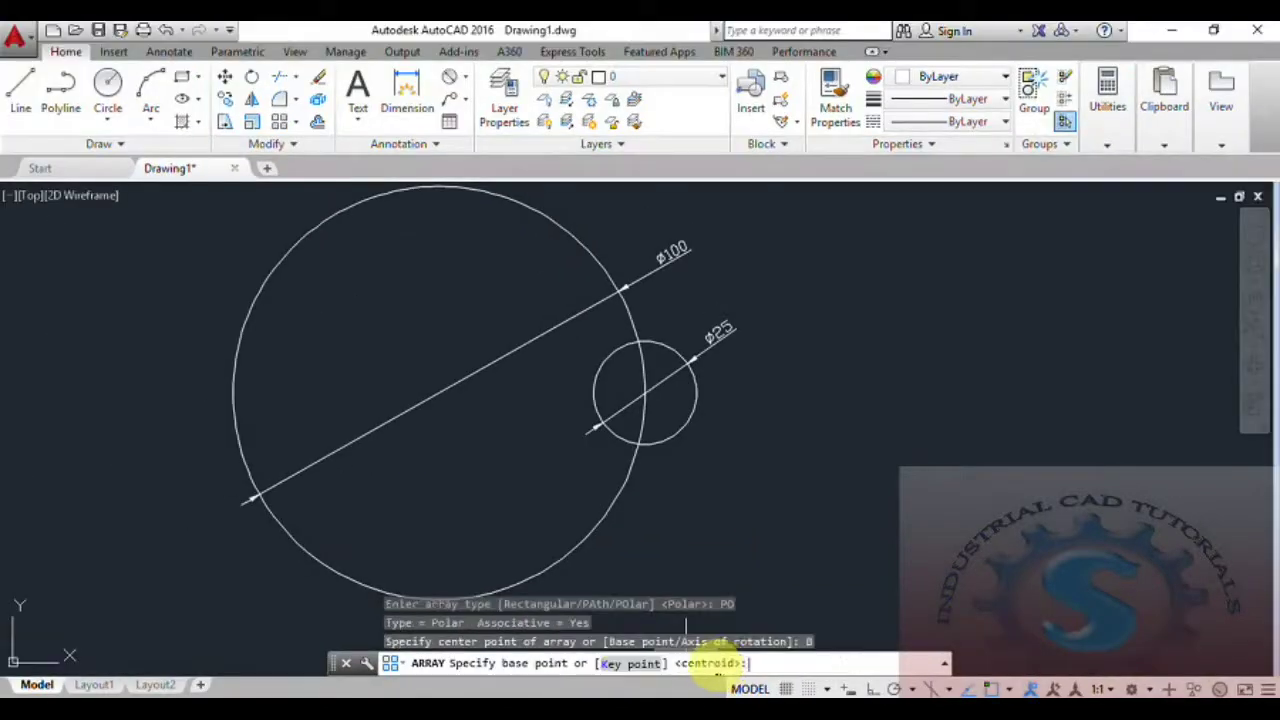
pyautogui.click(437, 393)
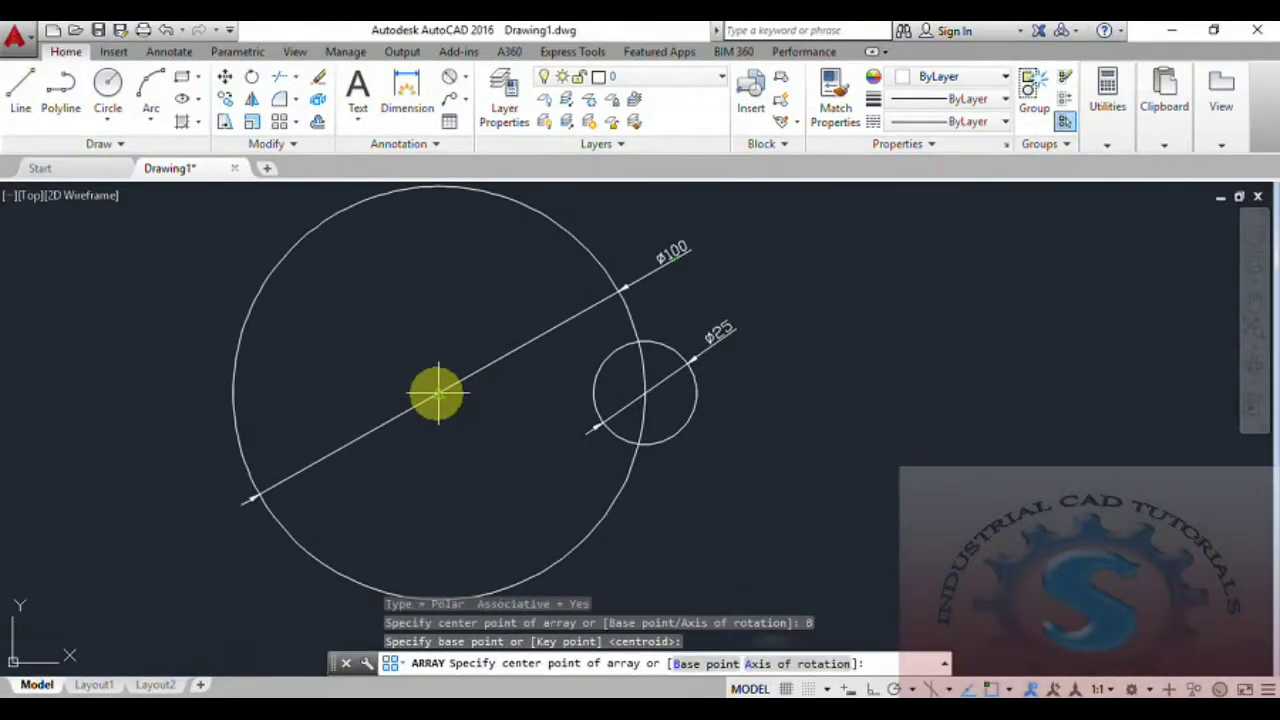
pyautogui.scroll(-2, 451, 445)
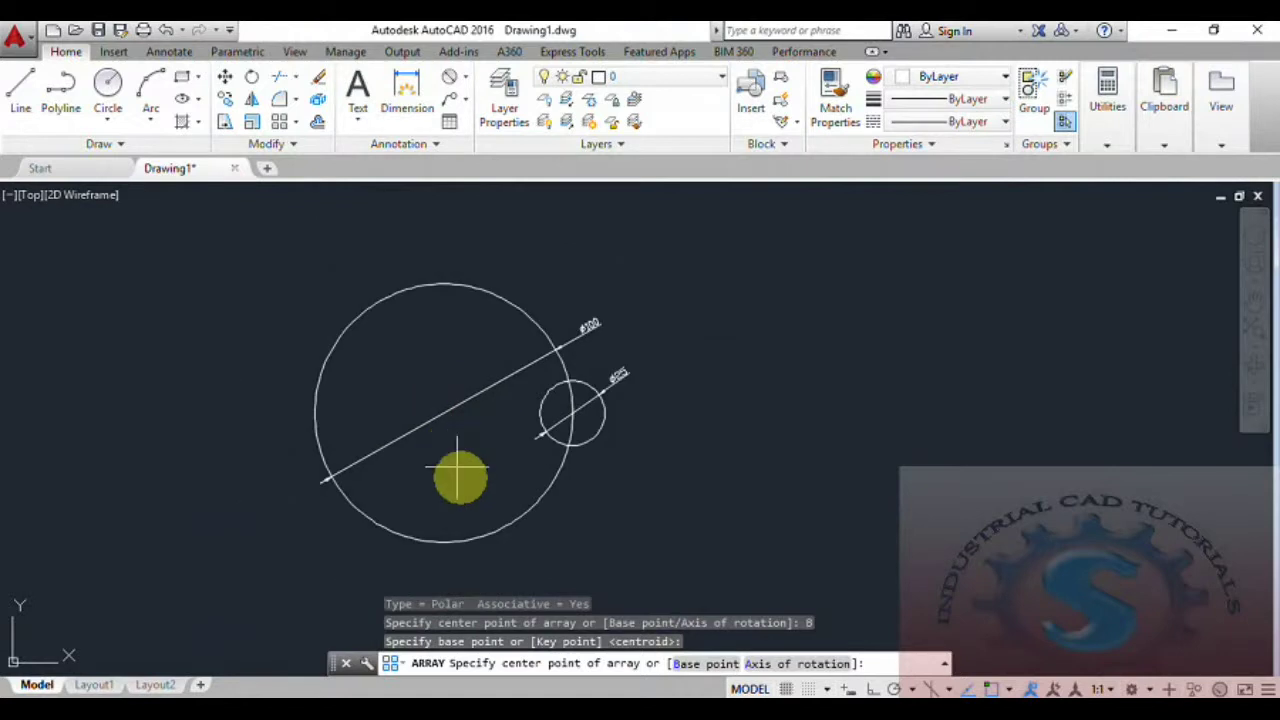
pyautogui.click(443, 412)
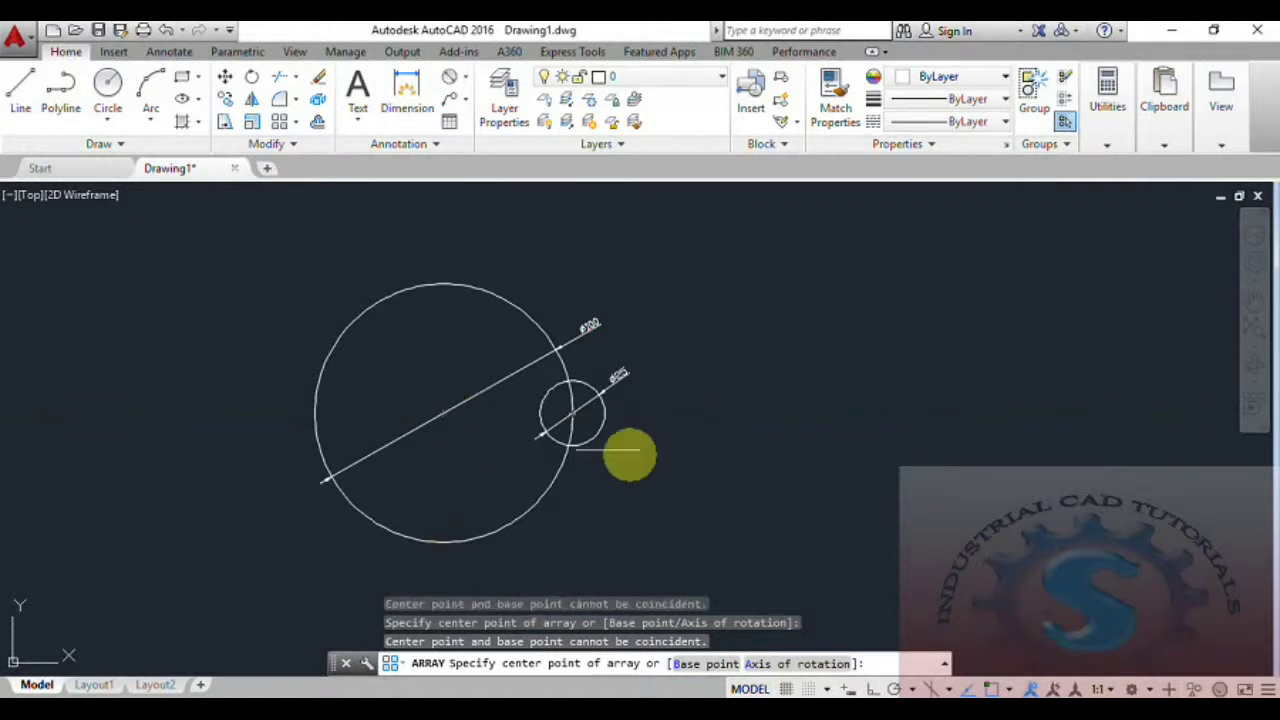
pyautogui.scroll(2, 630, 460)
pyautogui.press('Escape')
pyautogui.press('Escape')
pyautogui.press('Escape')
pyautogui.write('A')
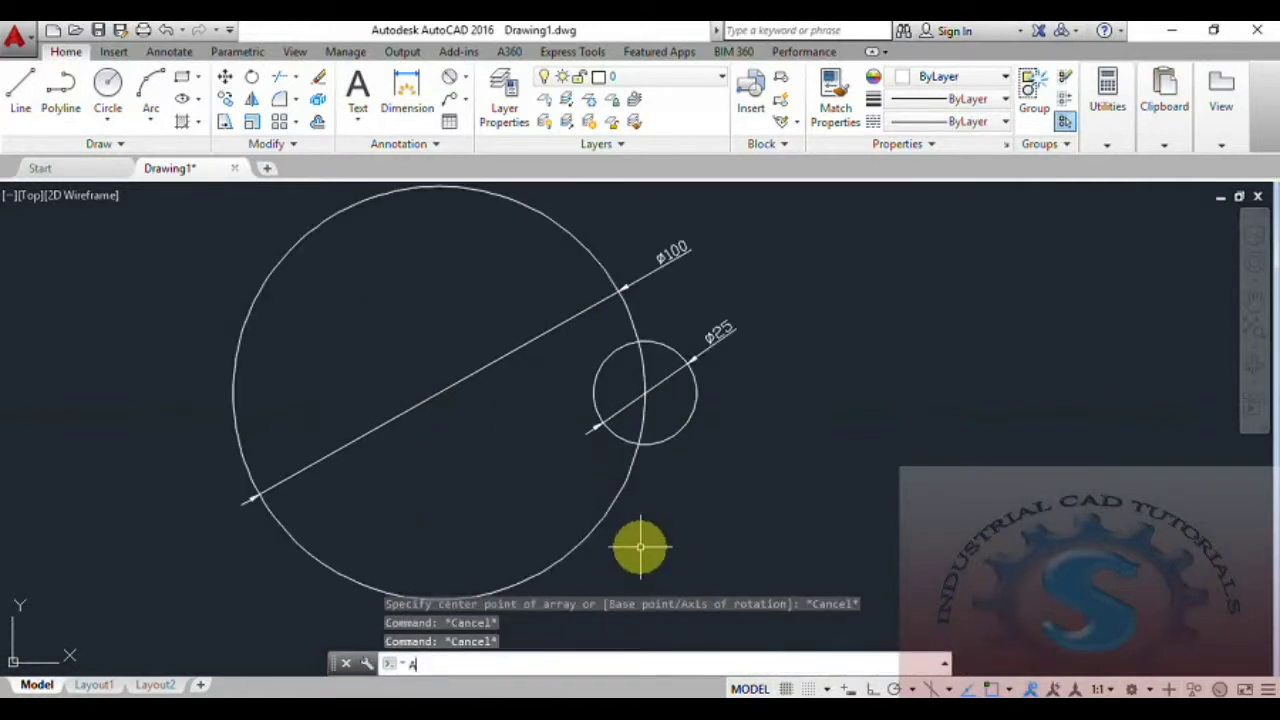
pyautogui.write('RRAY')
pyautogui.press('Return')
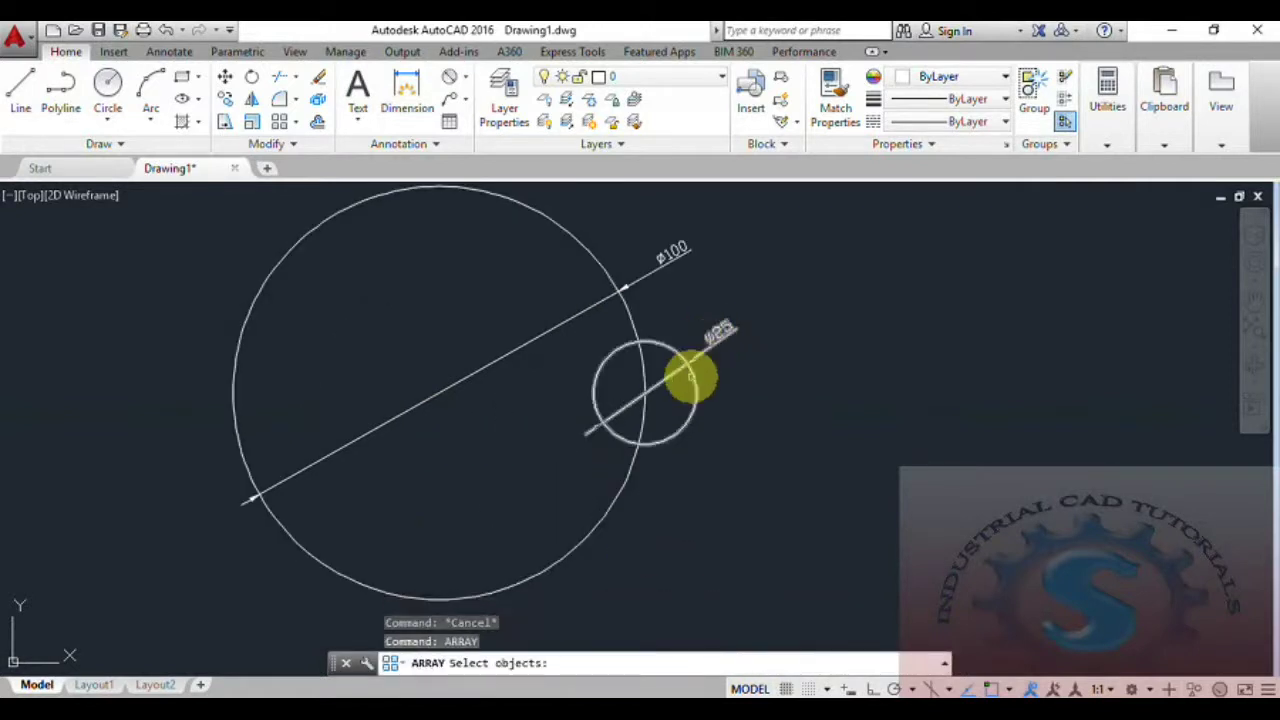
# Polar-array the ø25 circle around the Ø100 circle's centre with 6 items.
pyautogui.click(692, 378)
pyautogui.press('Return')
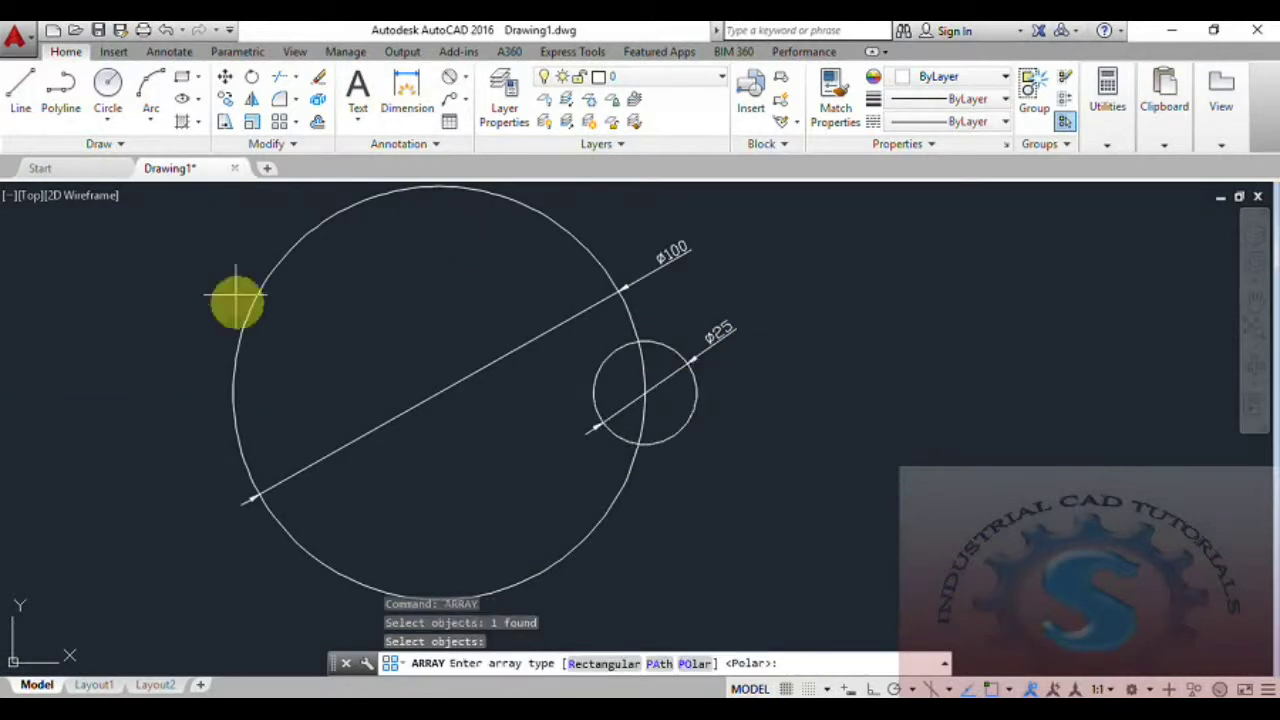
pyautogui.click(695, 663)
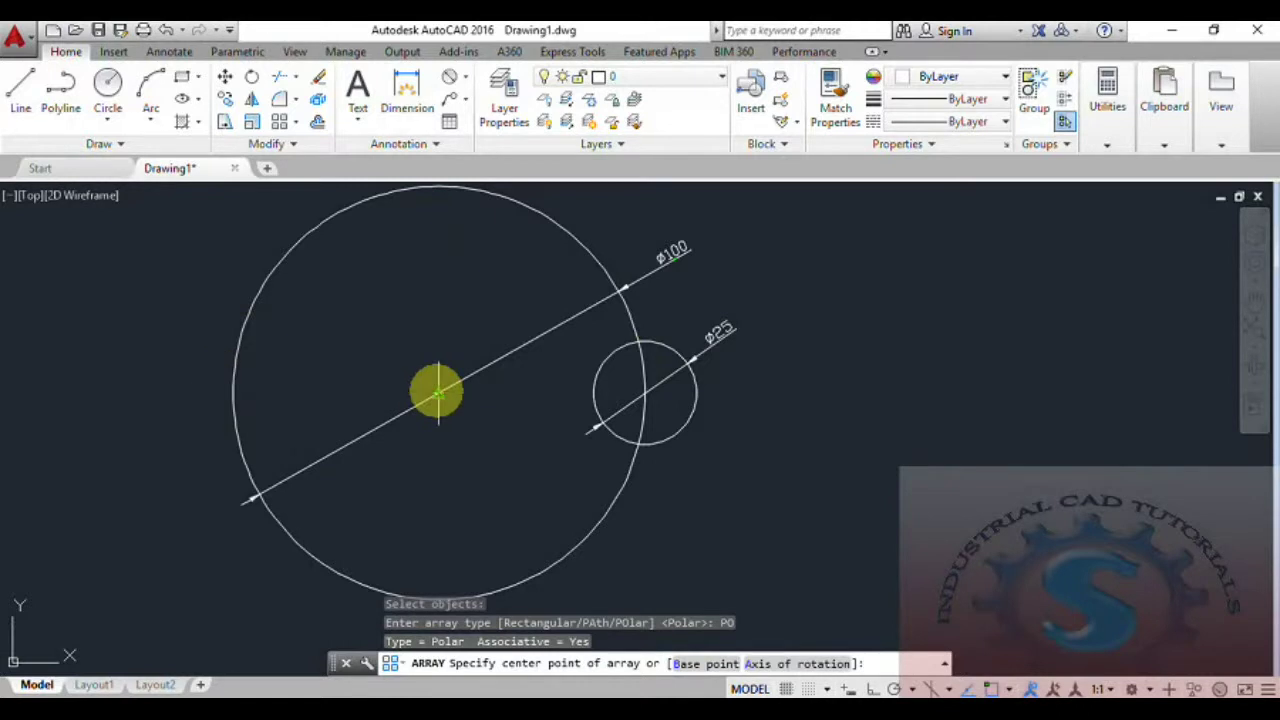
pyautogui.click(437, 396)
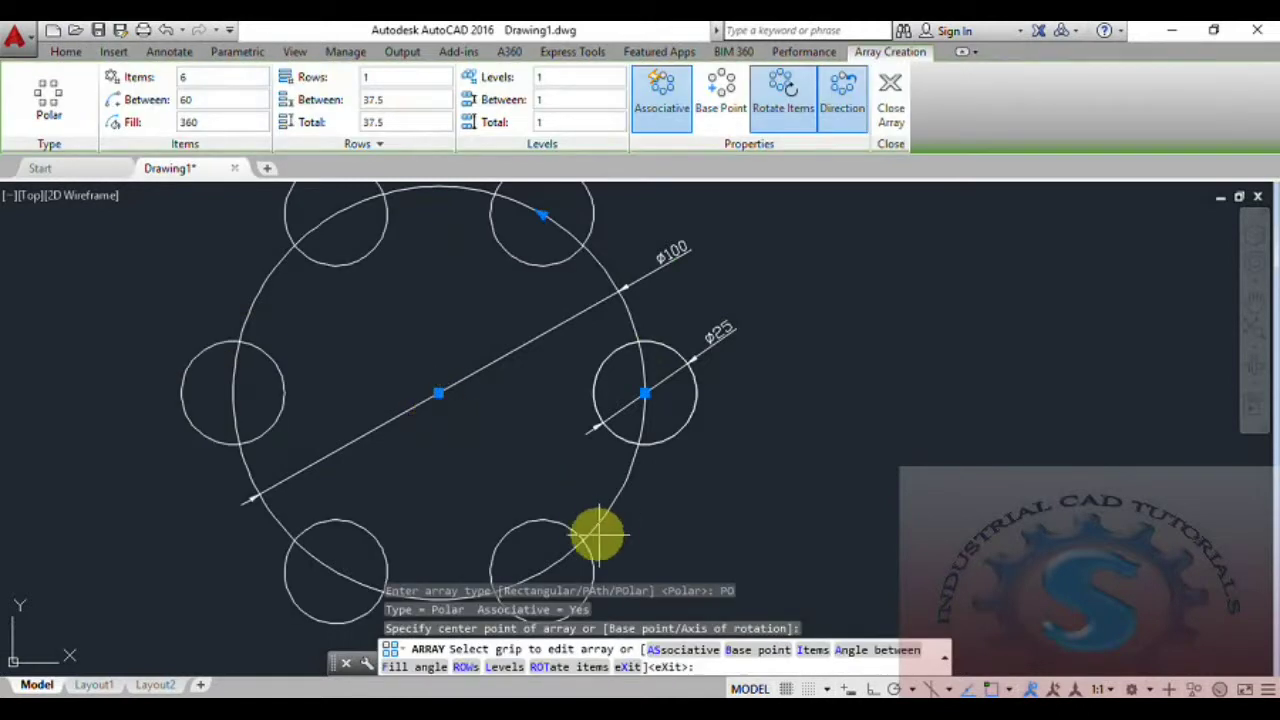
pyautogui.scroll(-3, 588, 522)
pyautogui.scroll(2, 548, 445)
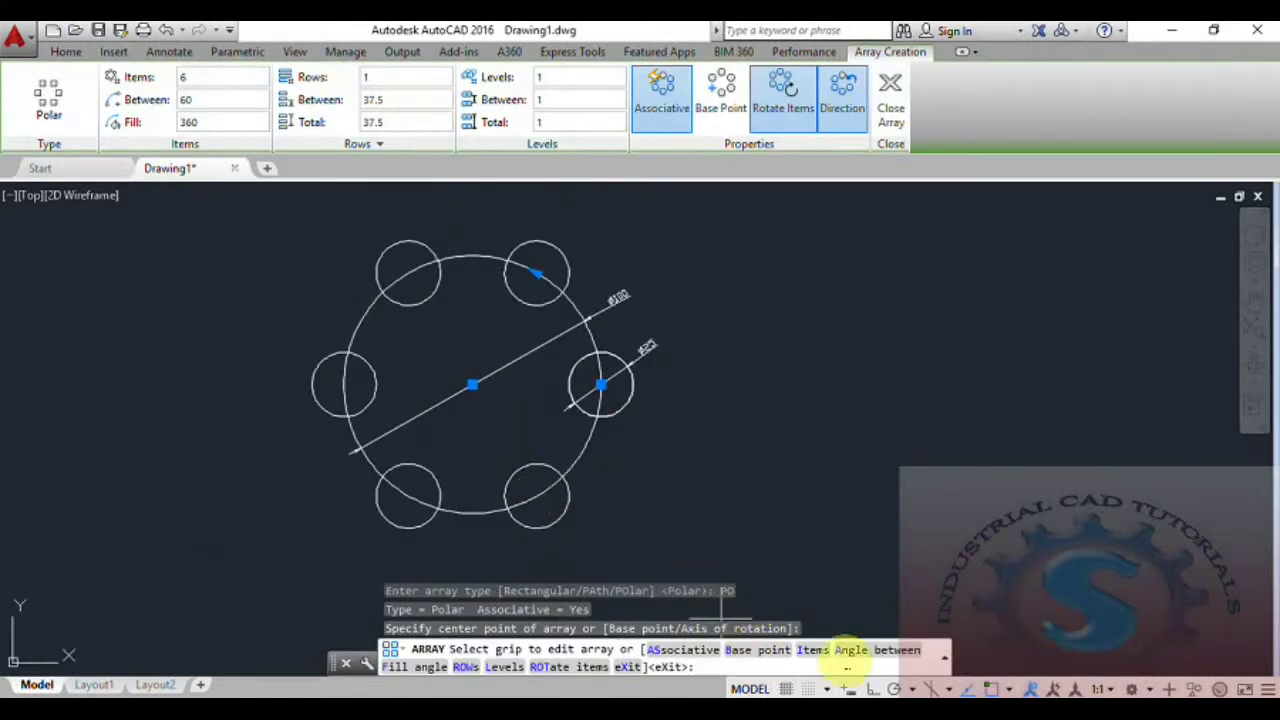
pyautogui.click(820, 651)
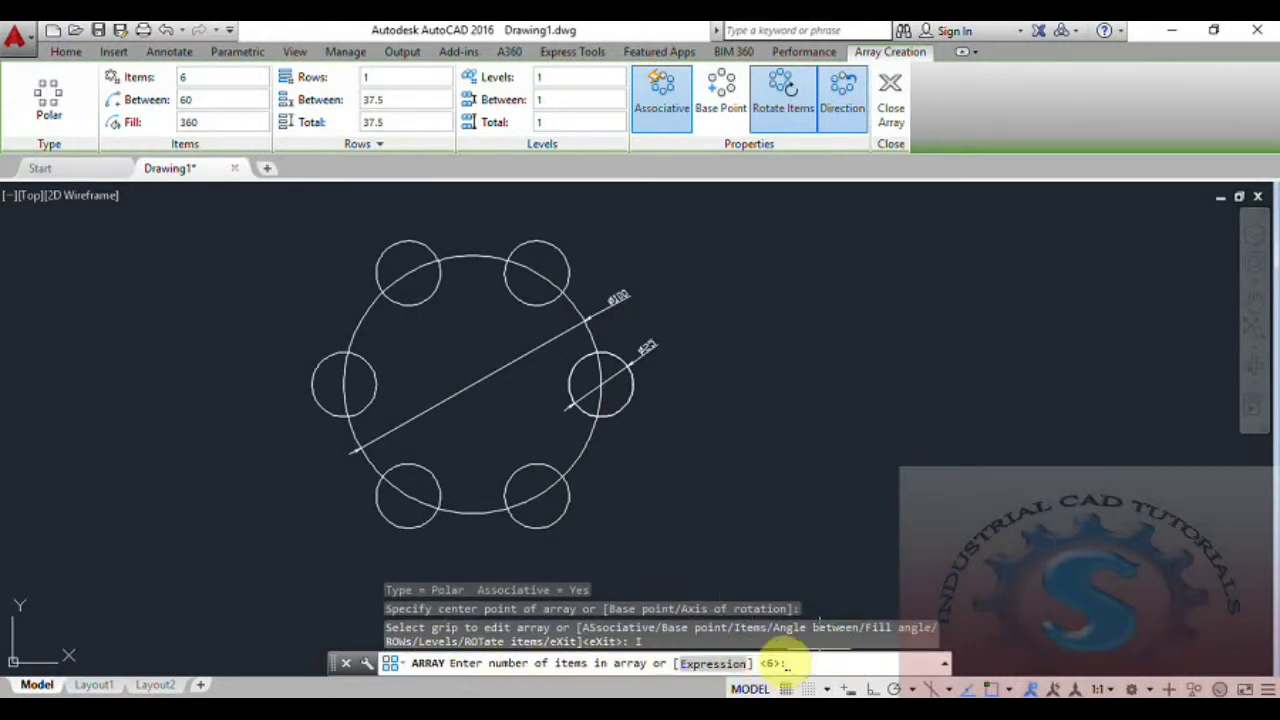
pyautogui.write('6')
pyautogui.press('Return')
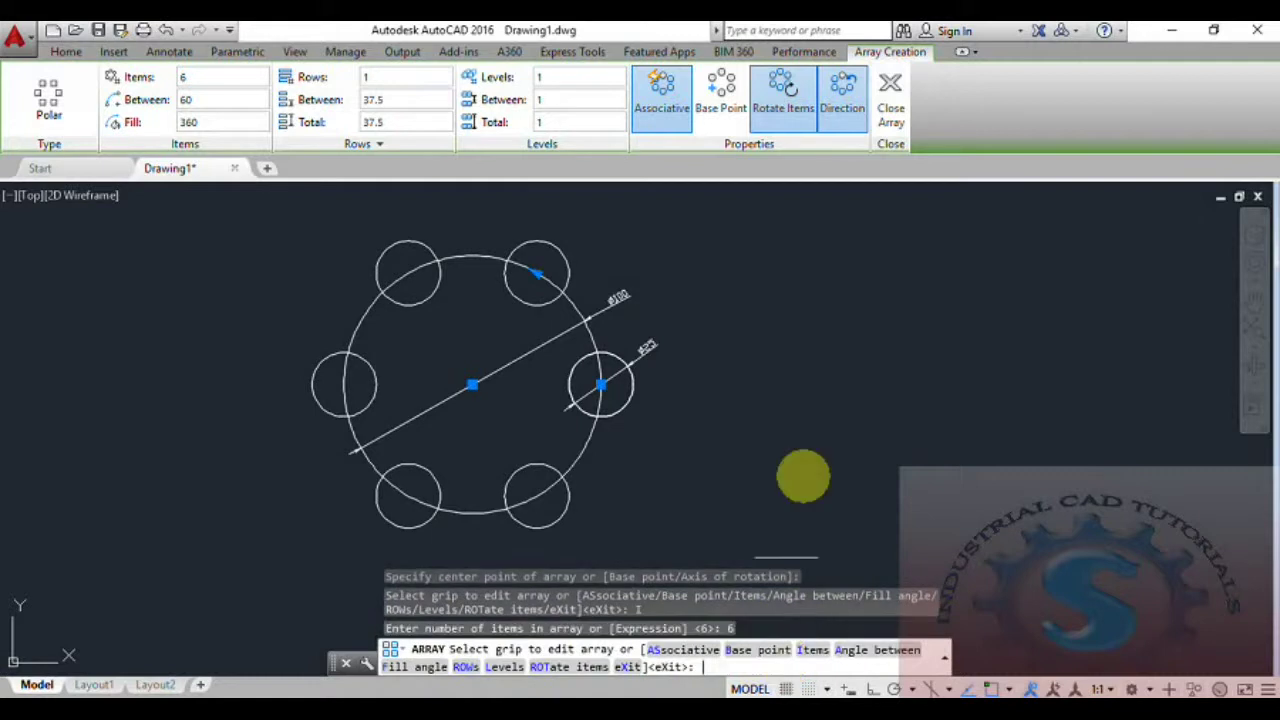
pyautogui.press('Escape')
pyautogui.moveTo(668, 443)
pyautogui.mouseDown(button='middle')
pyautogui.moveTo(677, 477)
pyautogui.moveTo(697, 451)
pyautogui.mouseUp(button='middle')
pyautogui.click(292, 146)
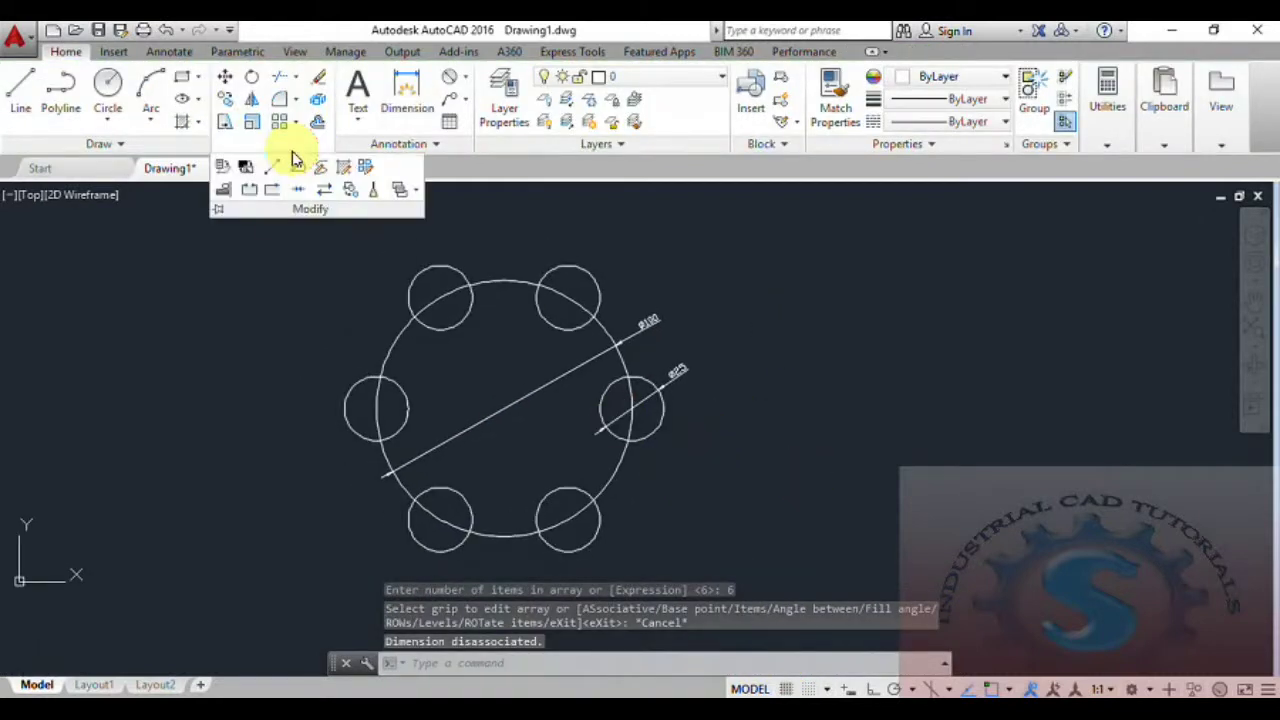
pyautogui.click(366, 170)
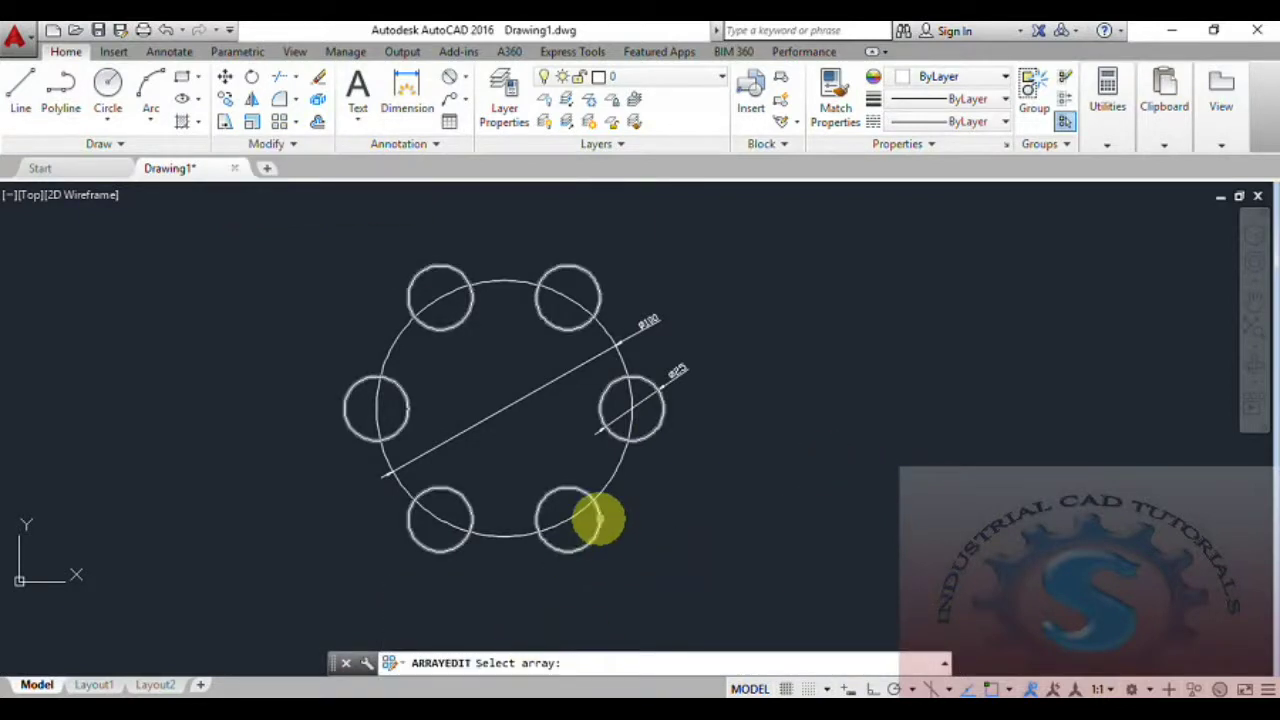
pyautogui.click(597, 520)
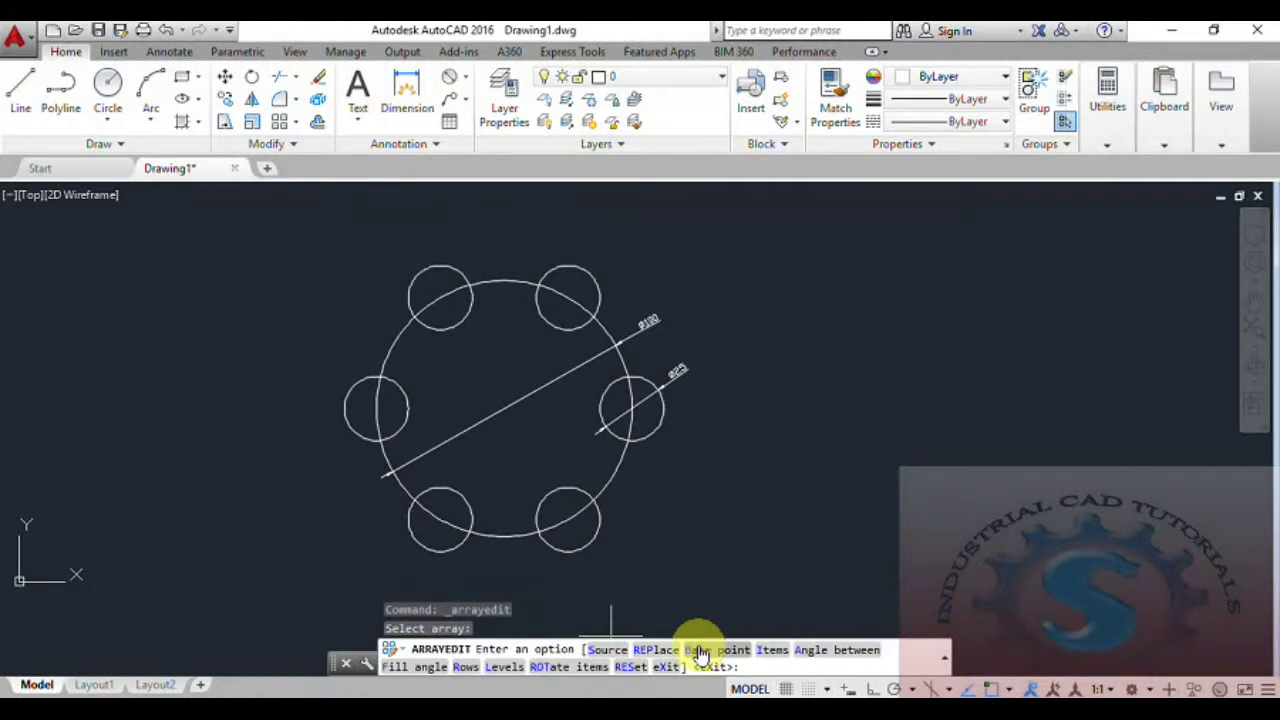
pyautogui.click(607, 650)
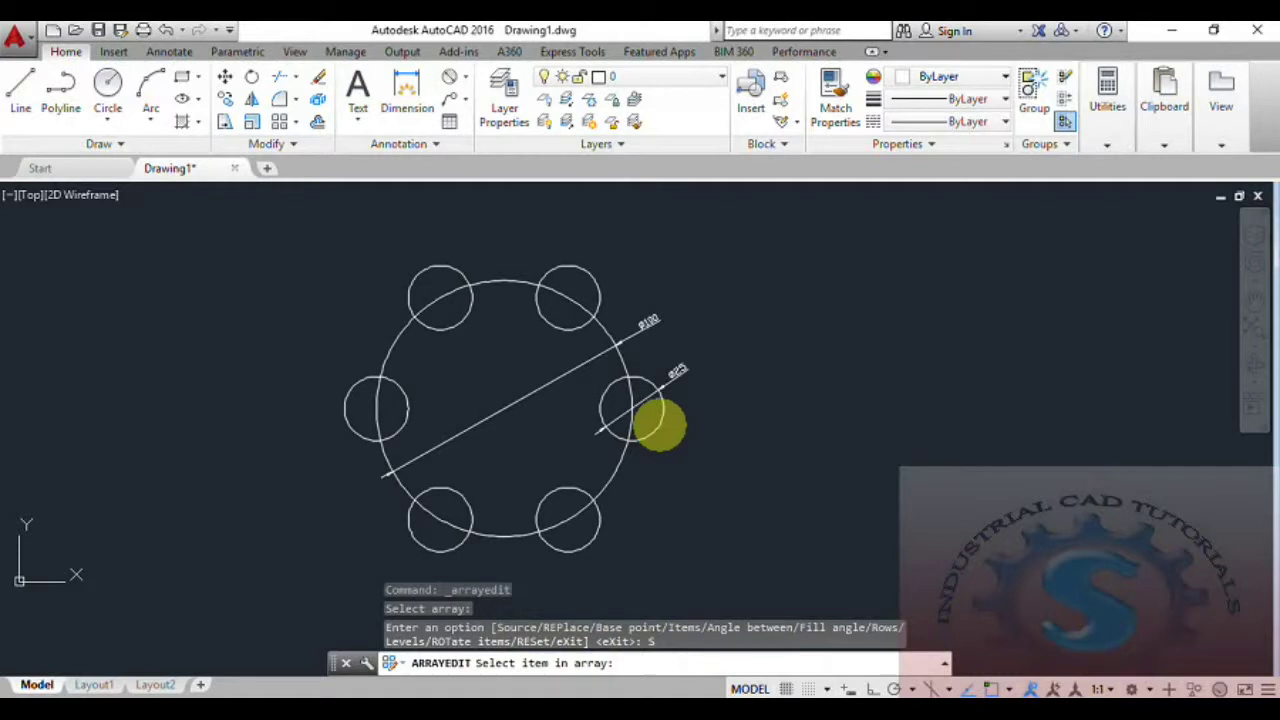
pyautogui.click(661, 427)
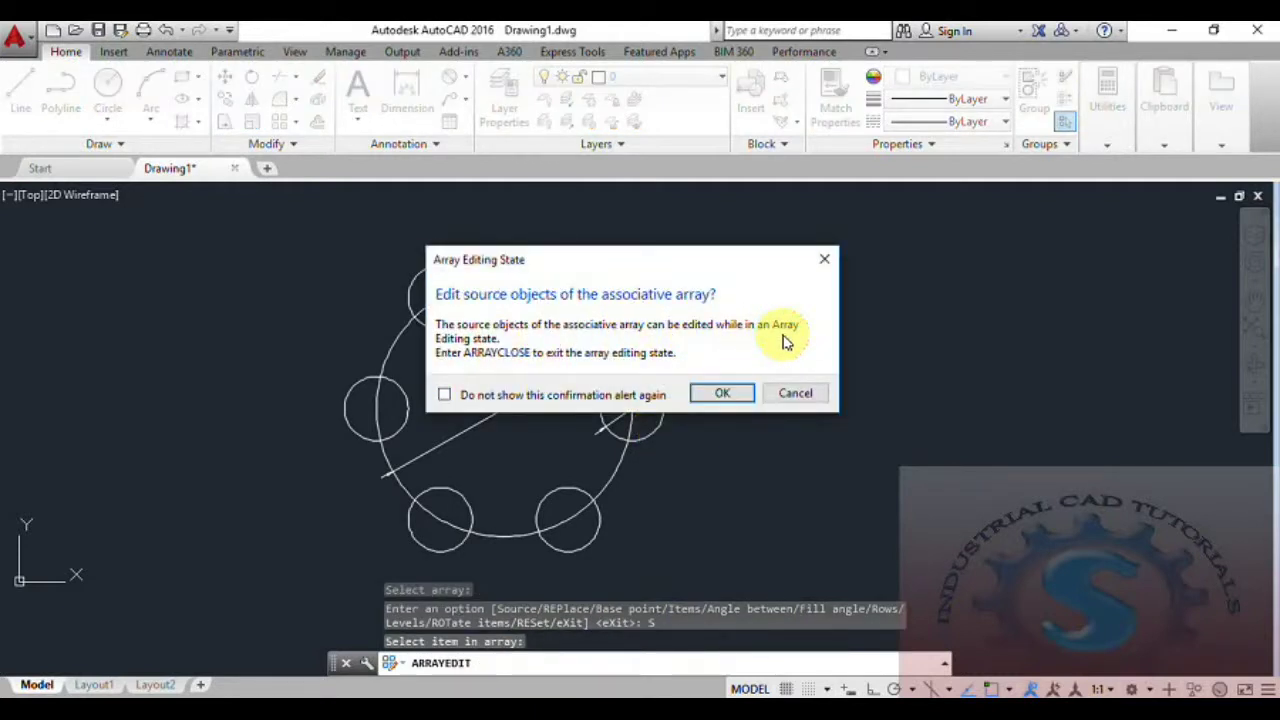
pyautogui.click(743, 396)
pyautogui.scroll(1, 690, 403)
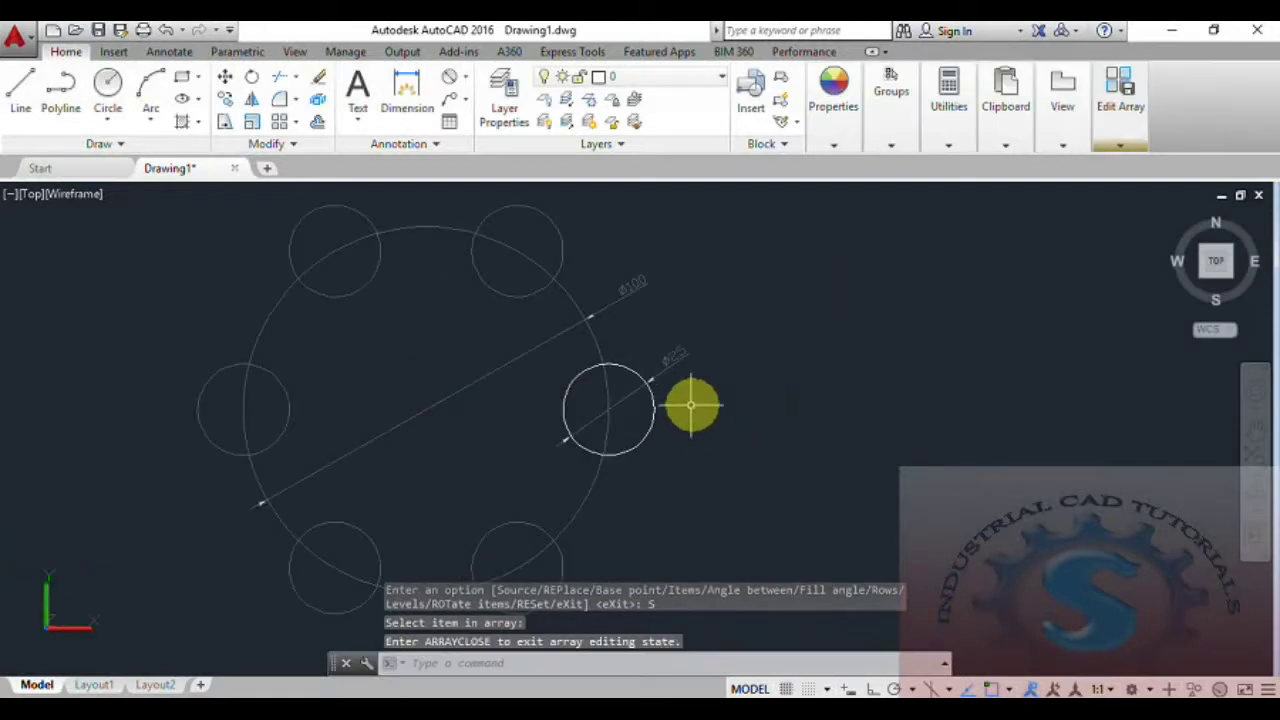
pyautogui.press('Escape')
pyautogui.press('Escape')
pyautogui.press('Escape')
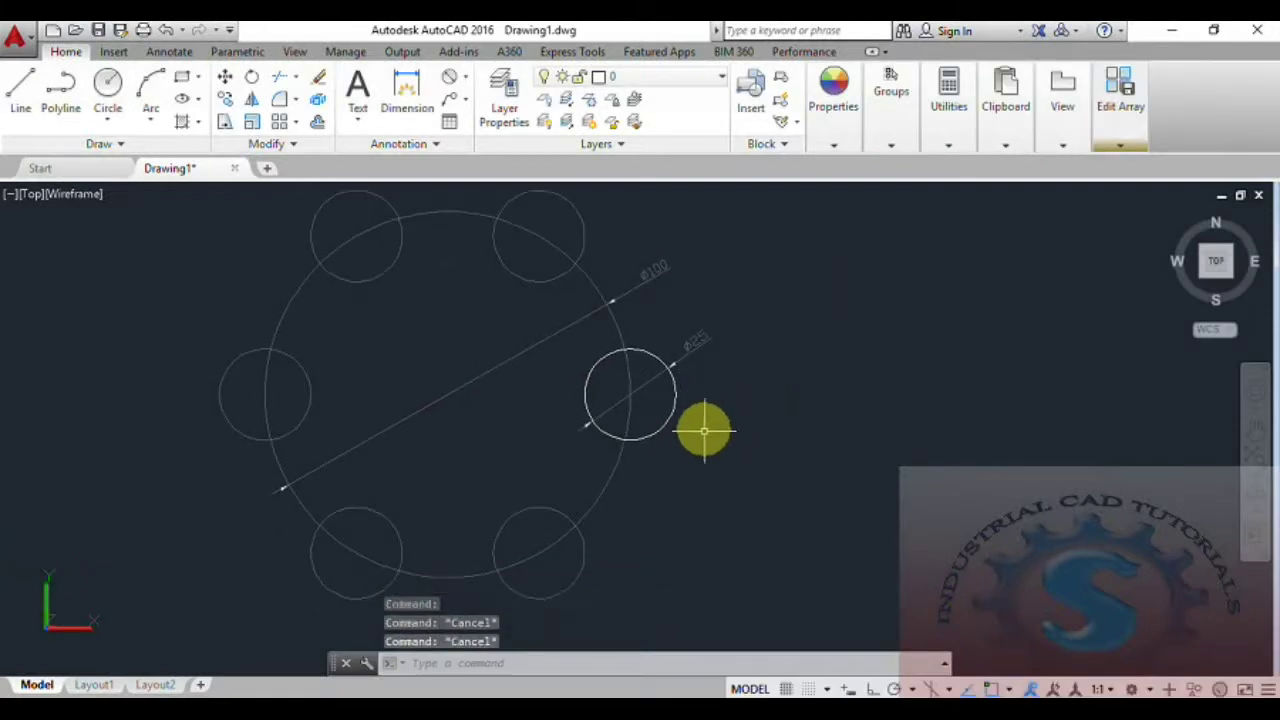
pyautogui.scroll(-1, 705, 425)
pyautogui.scroll(-1, 700, 436)
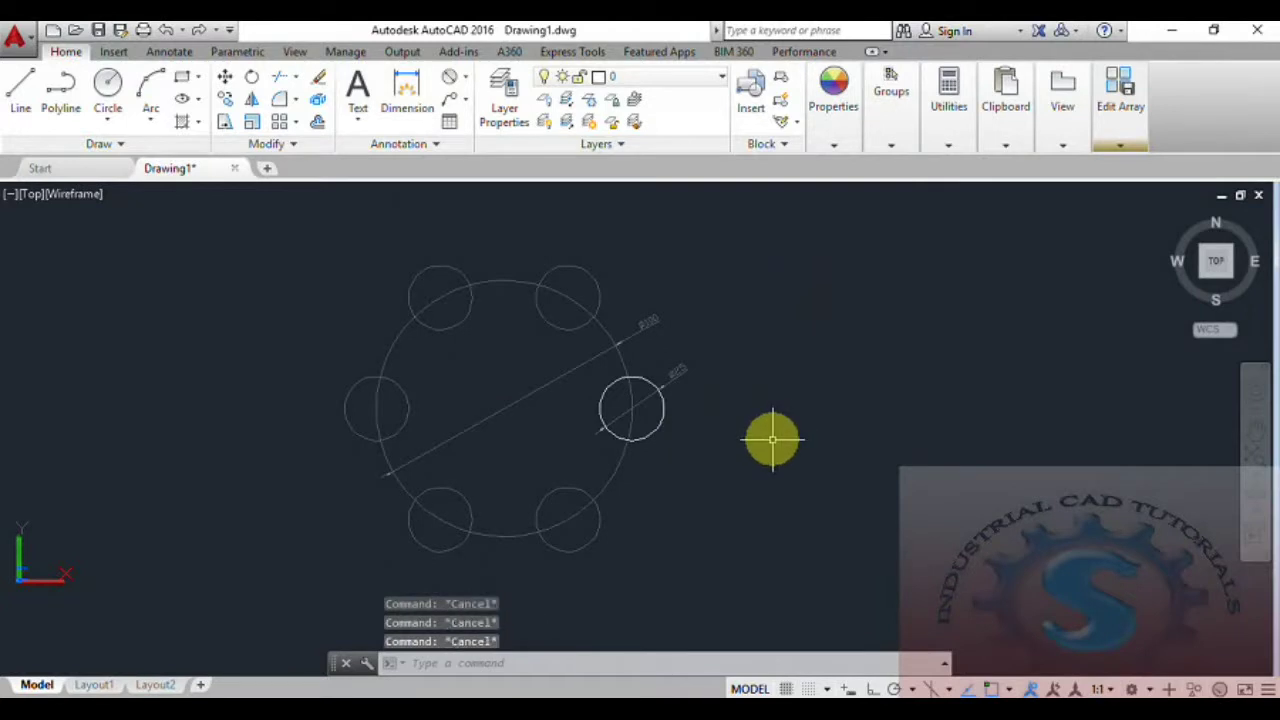
pyautogui.hotkey('ctrl', 'z')
pyautogui.press('Escape')
pyautogui.press('Escape')
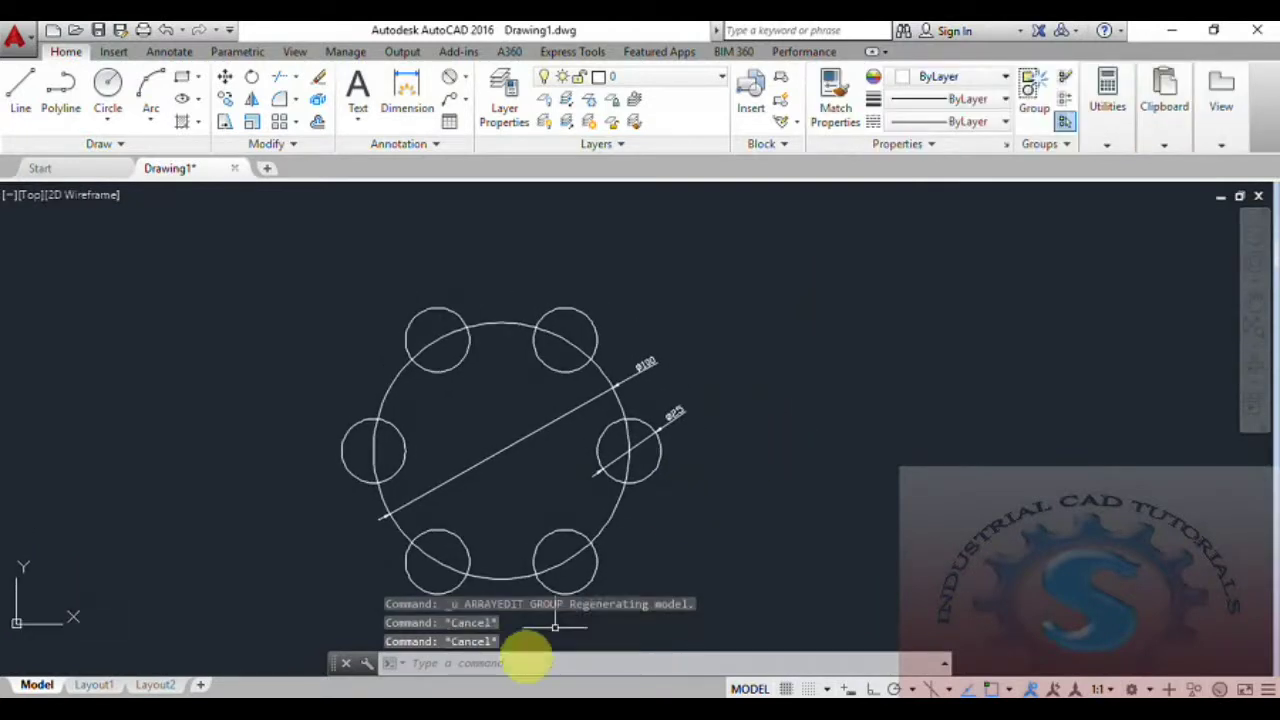
# Use ARRAYEDIT on the polar array to change its item count from 6 to 8.
pyautogui.click(519, 665)
pyautogui.write('ARRAY')
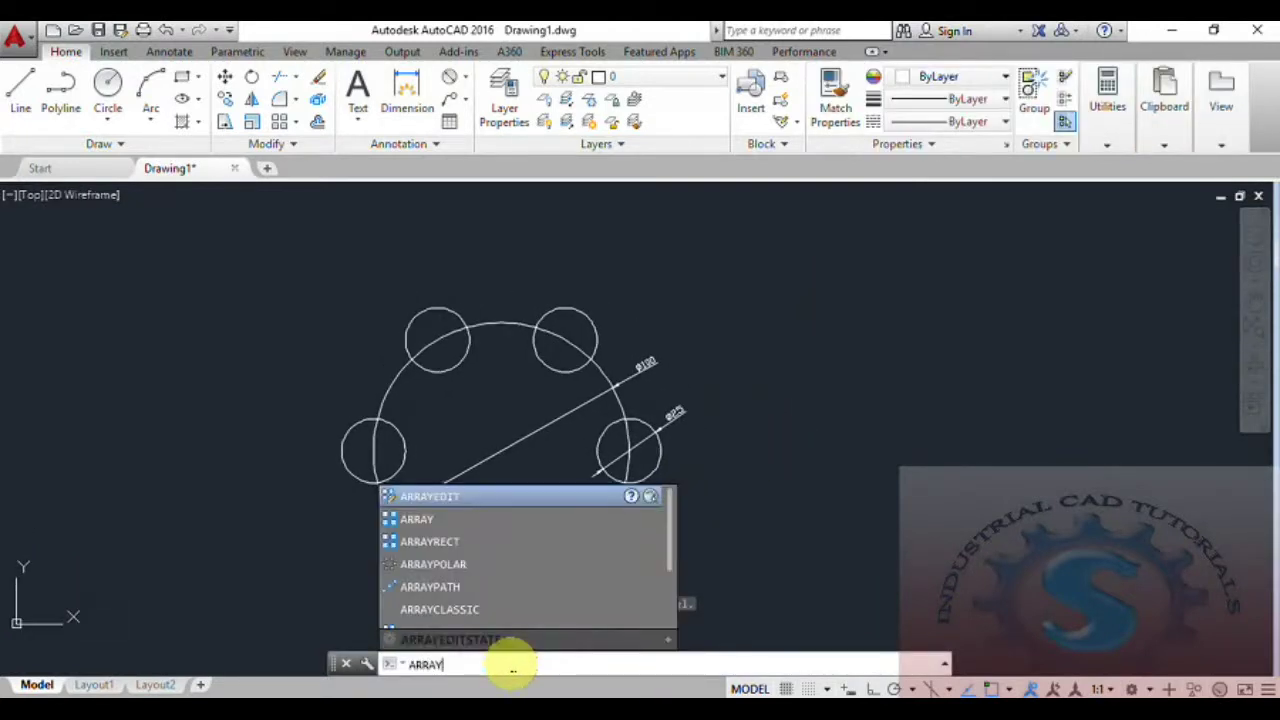
pyautogui.write('EDIT')
pyautogui.press('Return')
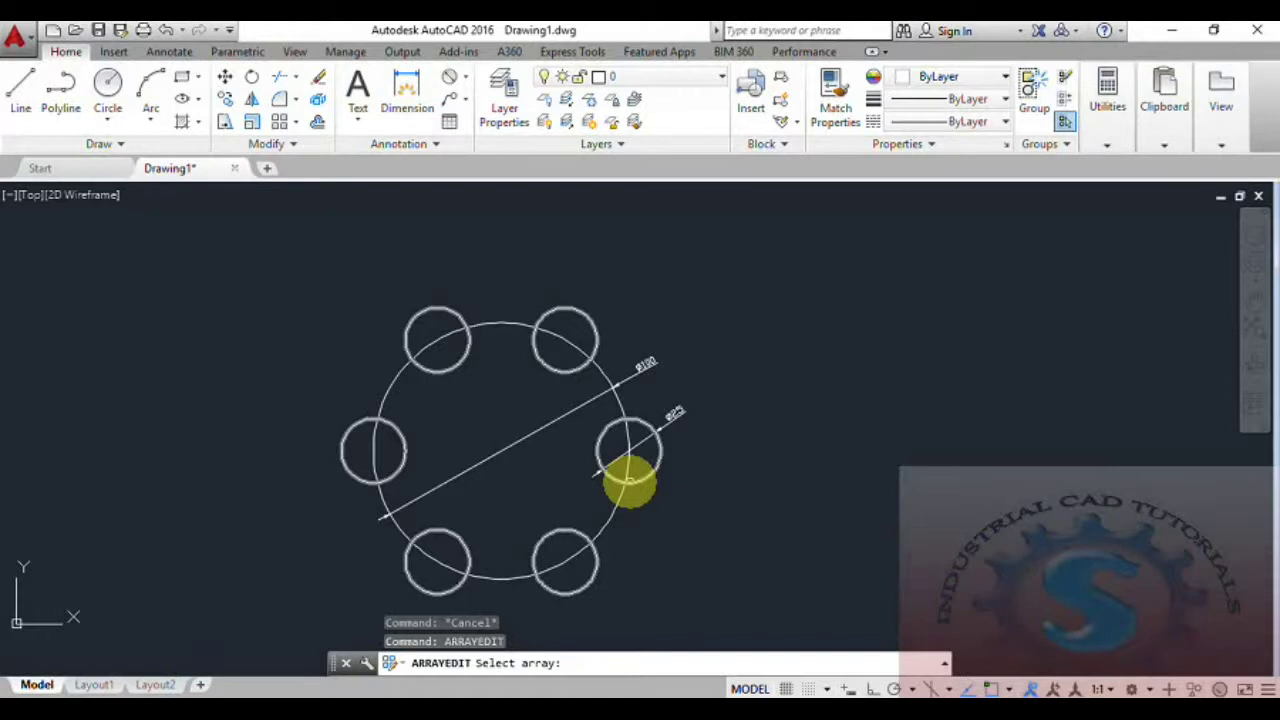
pyautogui.click(628, 478)
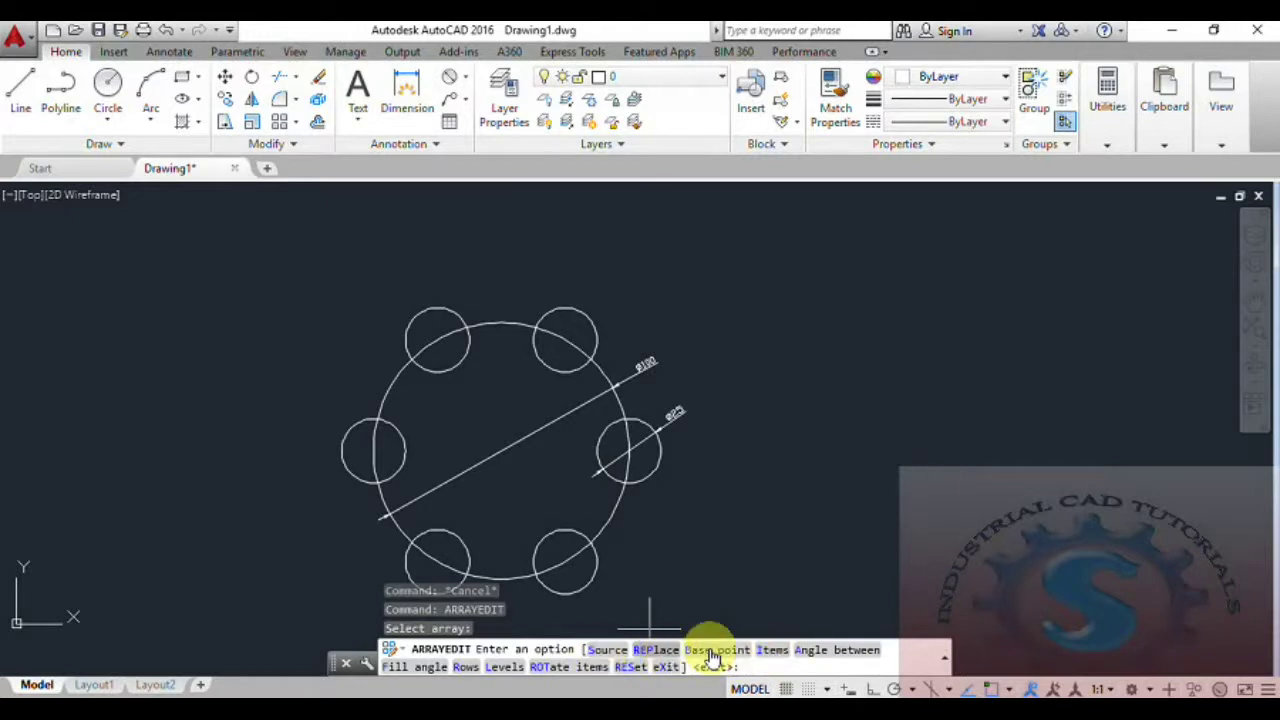
pyautogui.click(768, 651)
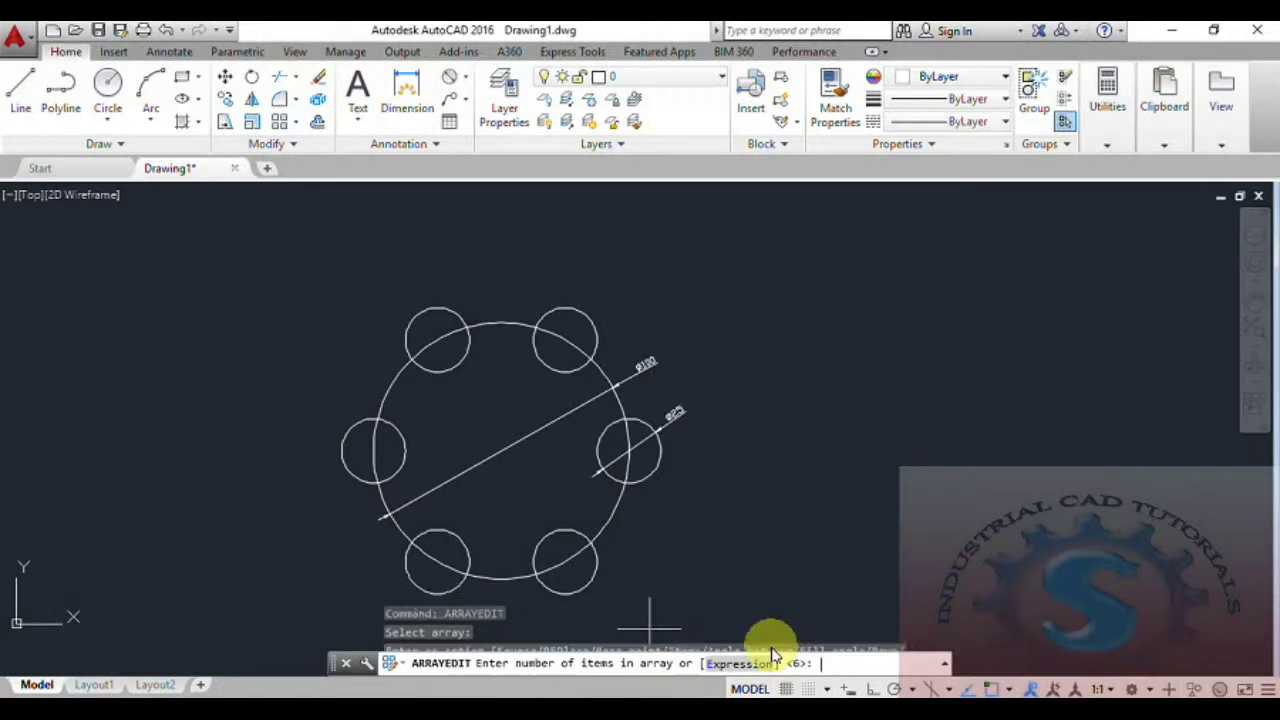
pyautogui.write('8')
pyautogui.press('Return')
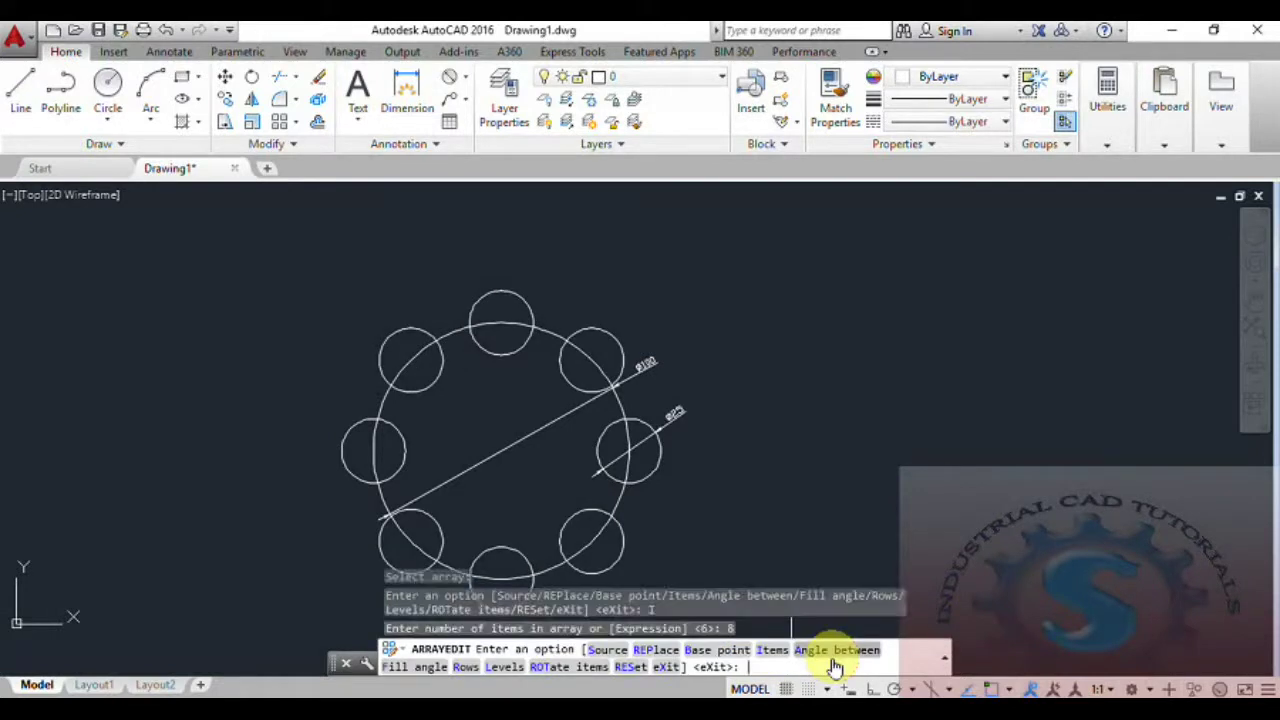
pyautogui.moveTo(650, 437); pyautogui.dragTo(706, 334, button='middle')
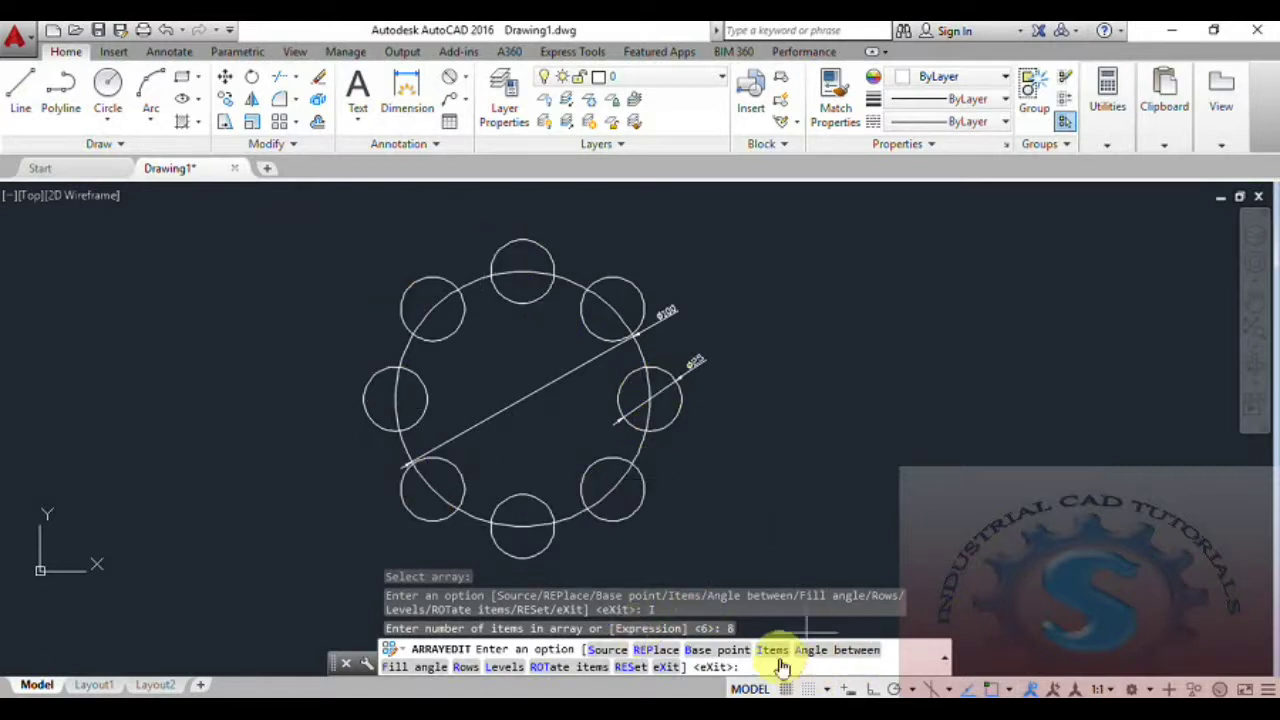
# Set the angle between array items to 40°, then to 45°.
pyautogui.click(829, 651)
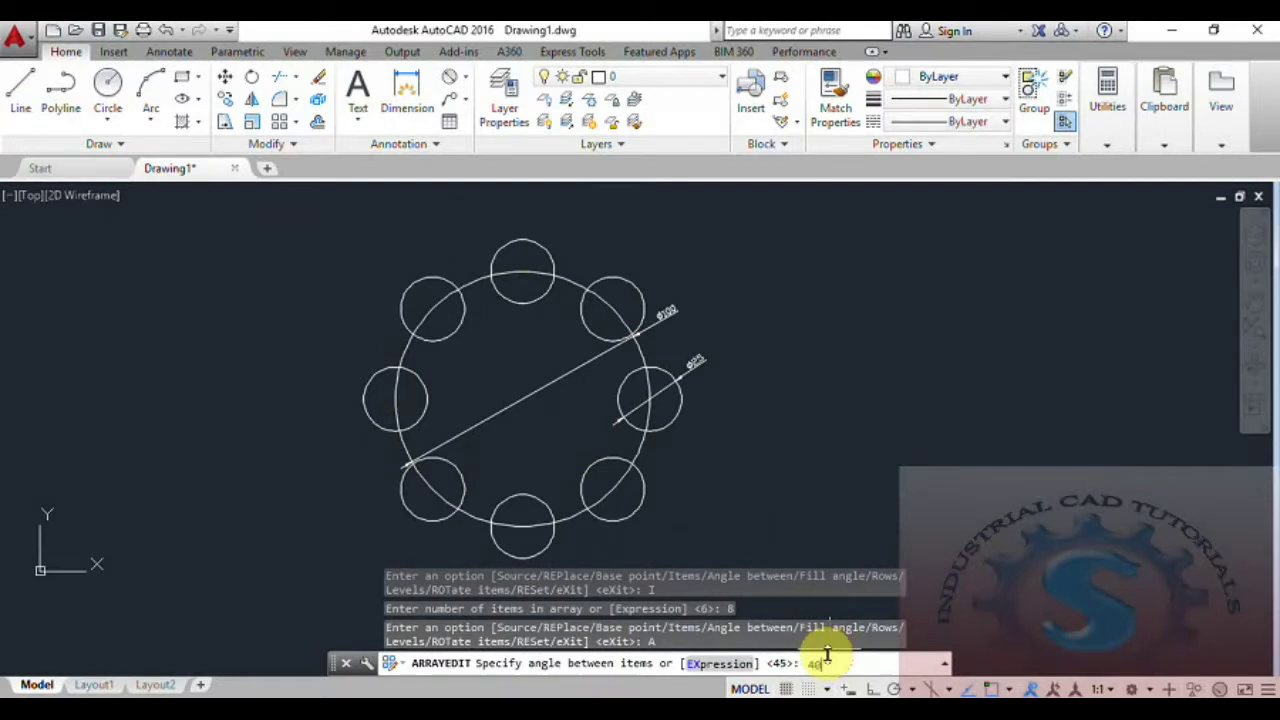
pyautogui.press('Return')
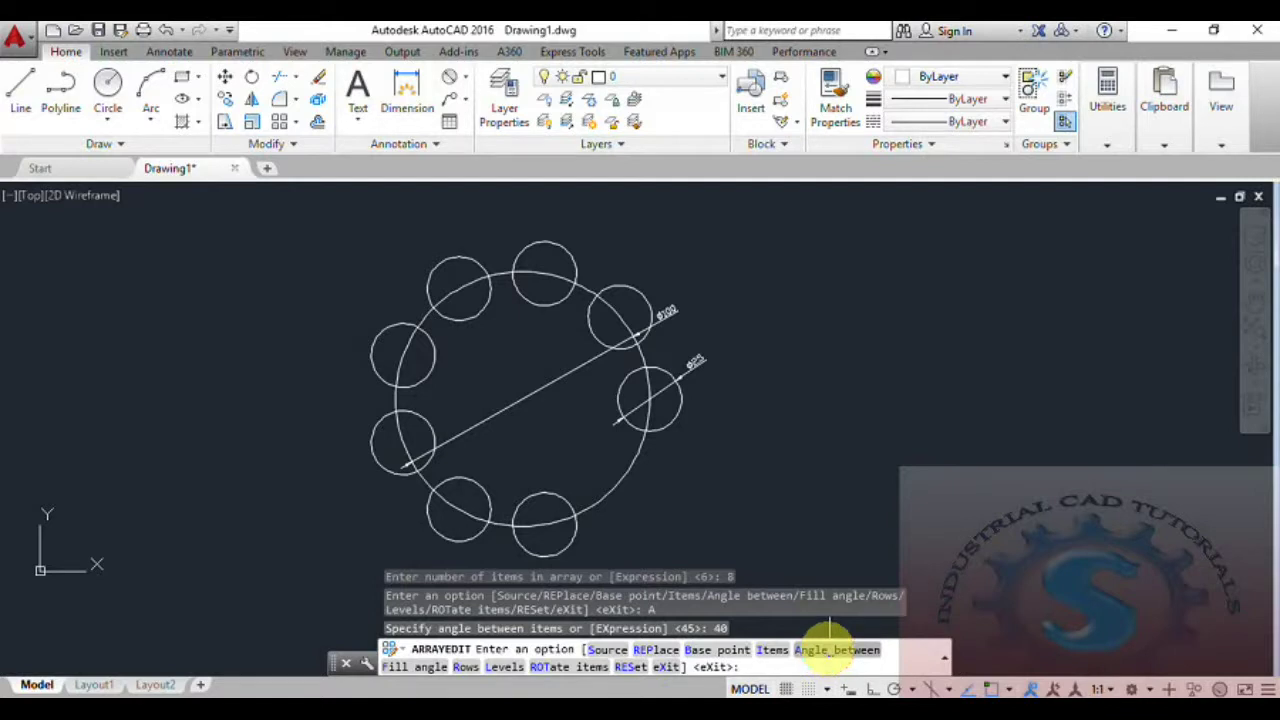
pyautogui.click(829, 650)
pyautogui.write('45')
pyautogui.press('Return')
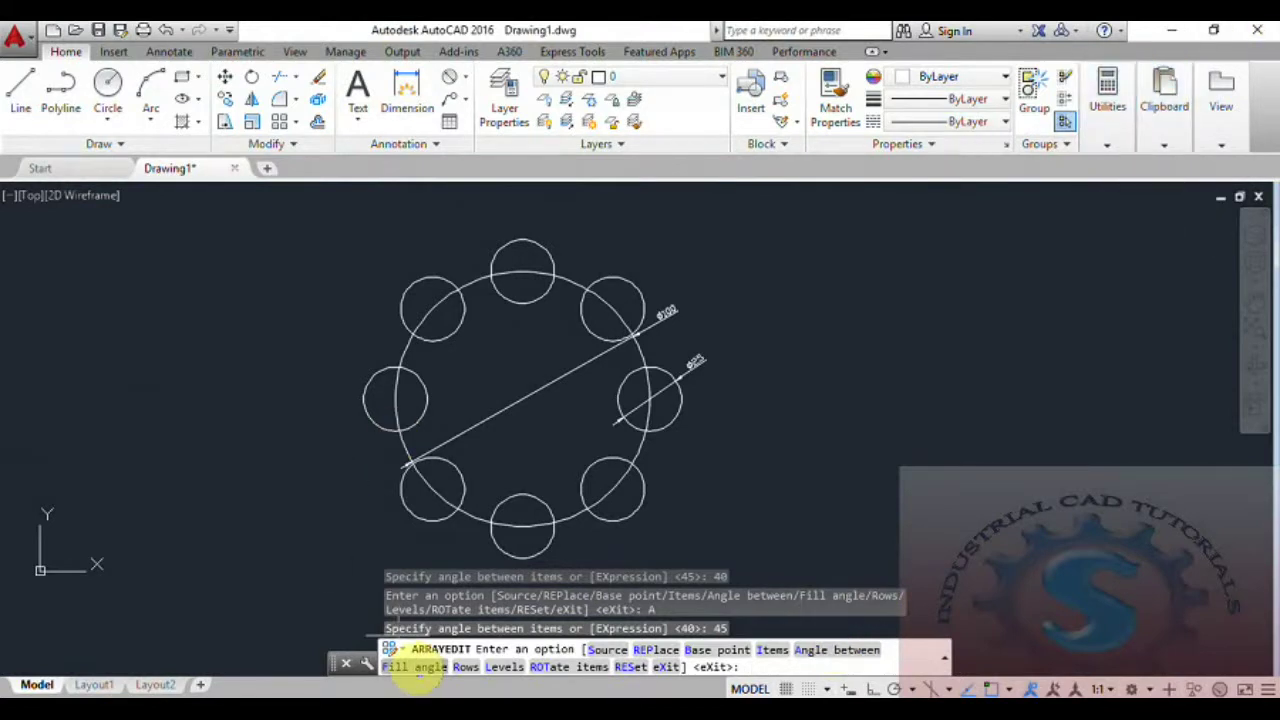
# Try fill angles of 300° and 250°, settle on 360°, and turn on the grid.
pyautogui.click(418, 668)
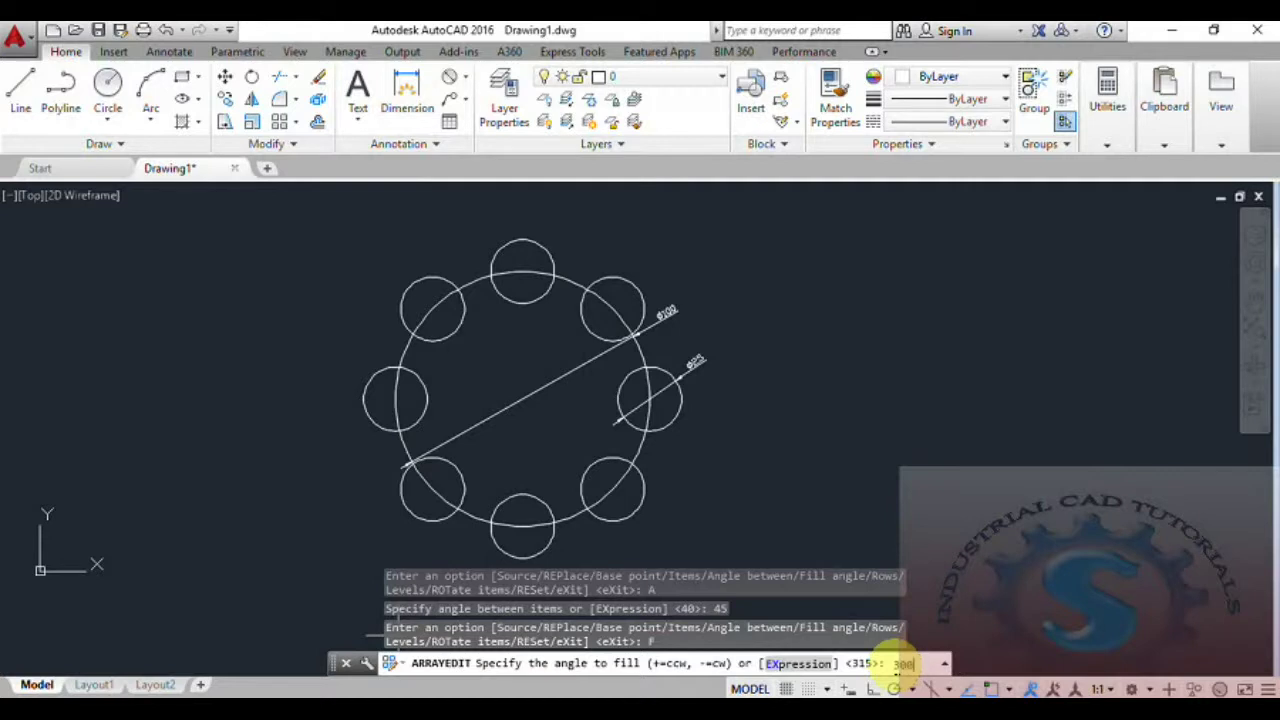
pyautogui.press('Return')
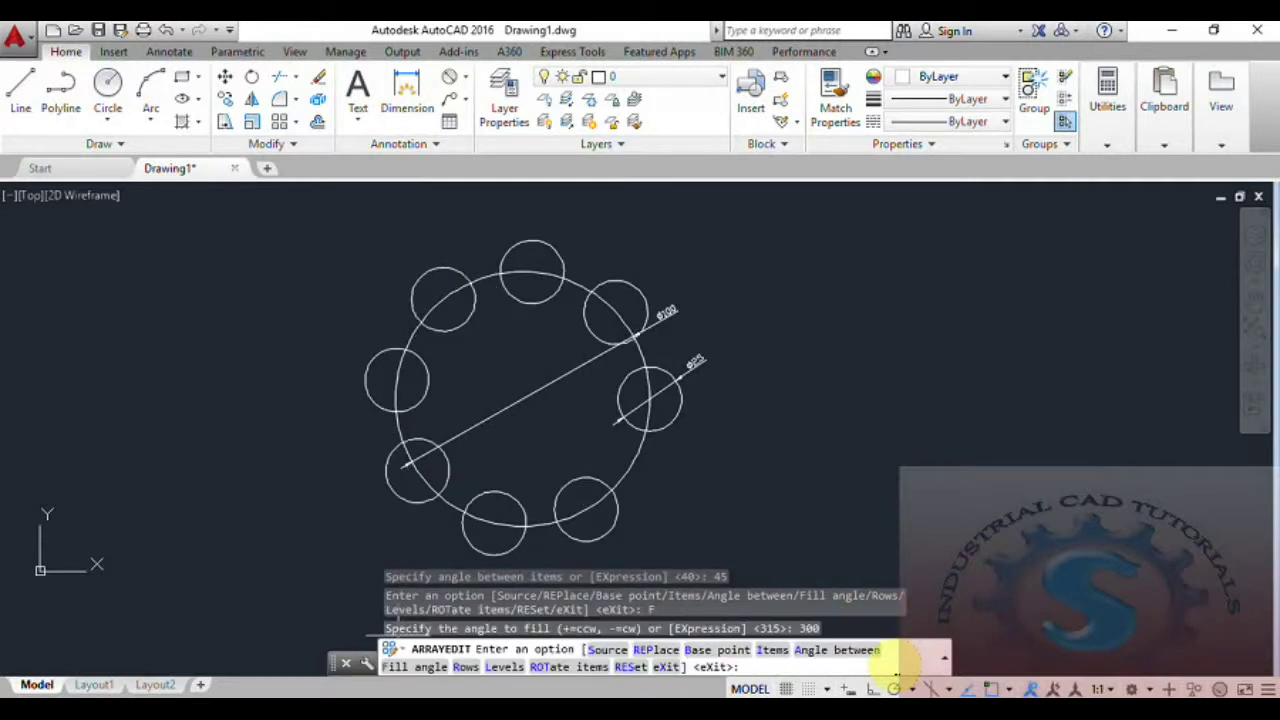
pyautogui.click(405, 666)
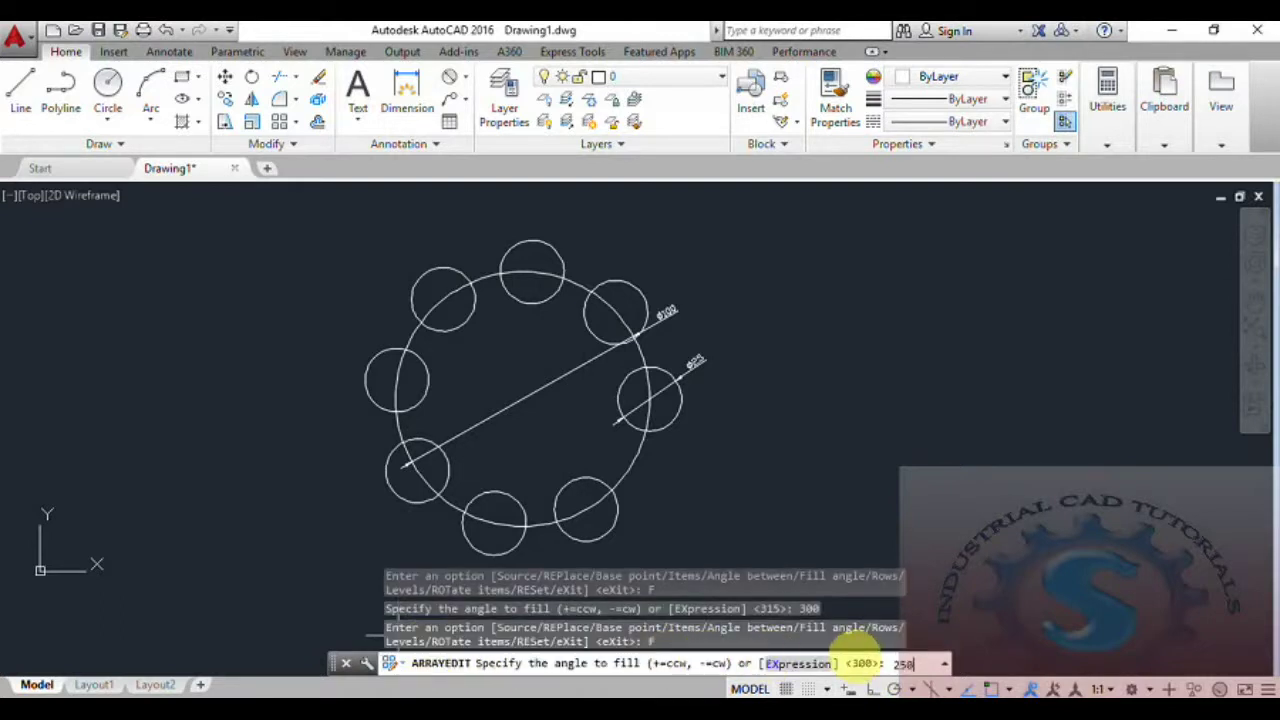
pyautogui.press('Return')
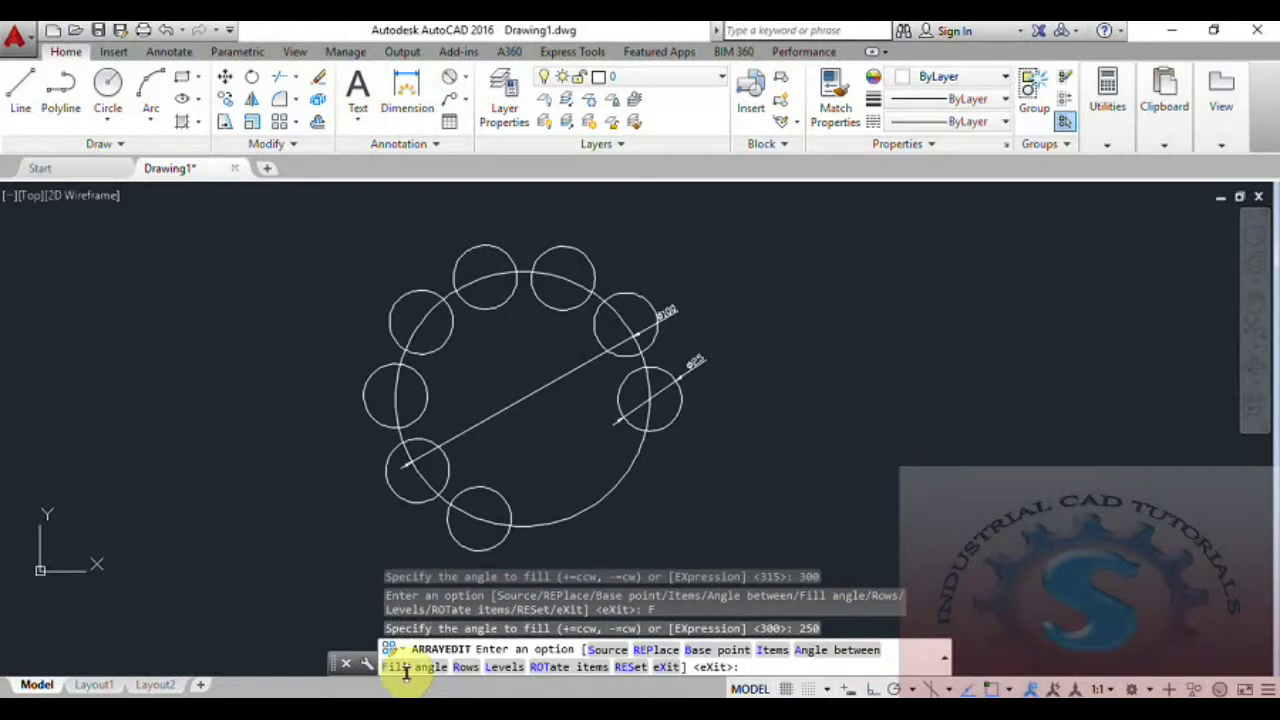
pyautogui.click(405, 668)
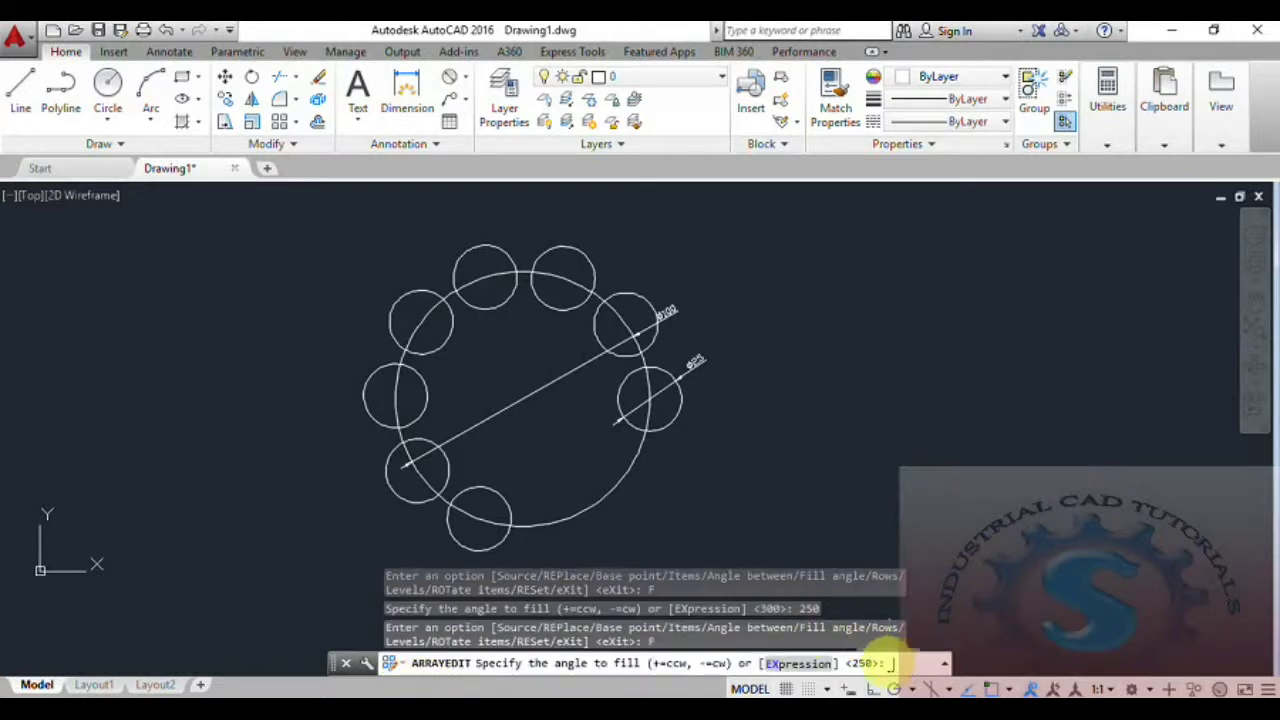
pyautogui.press('Return')
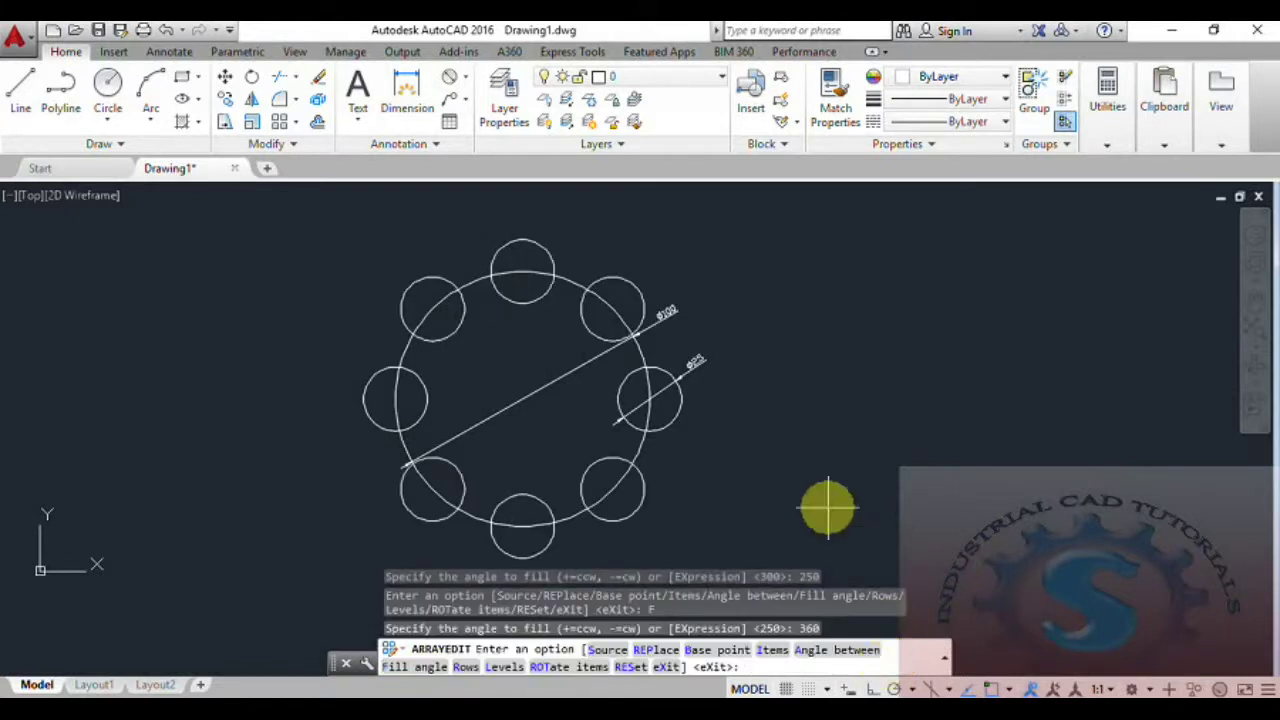
pyautogui.press('F7')
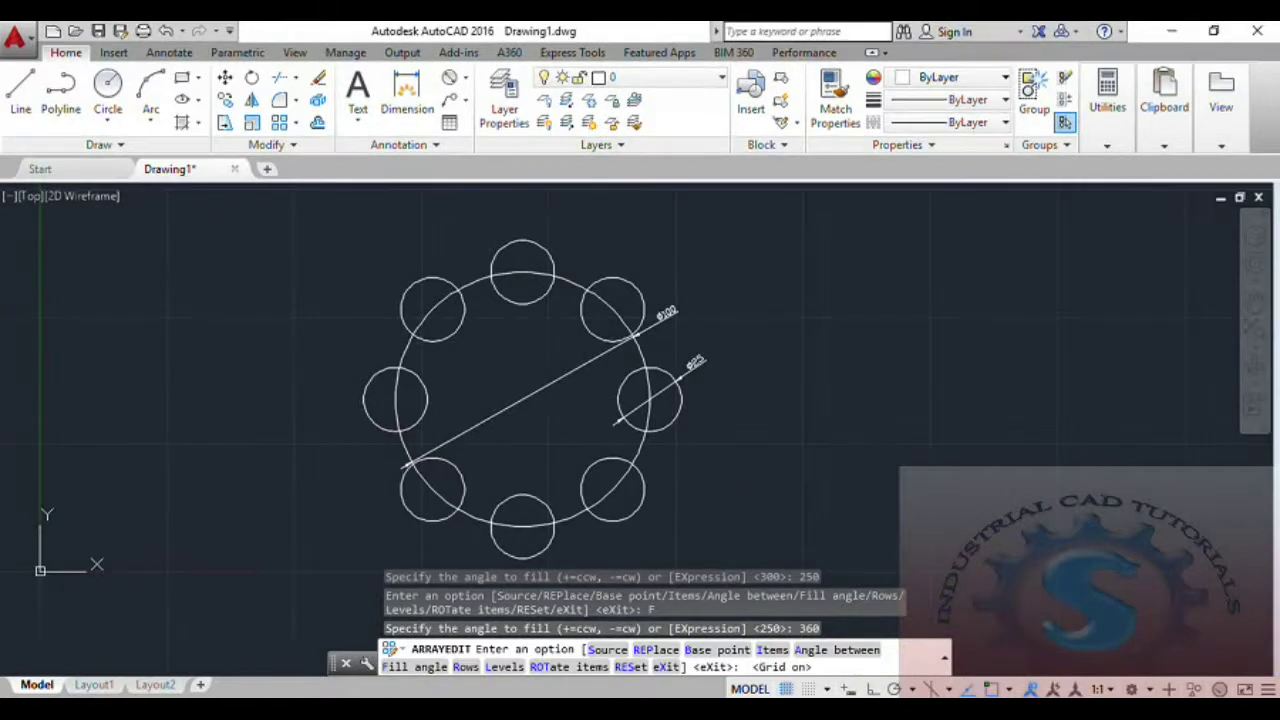
# Give the array 5 rows spaced 50 apart with a 60 elevation increment.
pyautogui.click(465, 668)
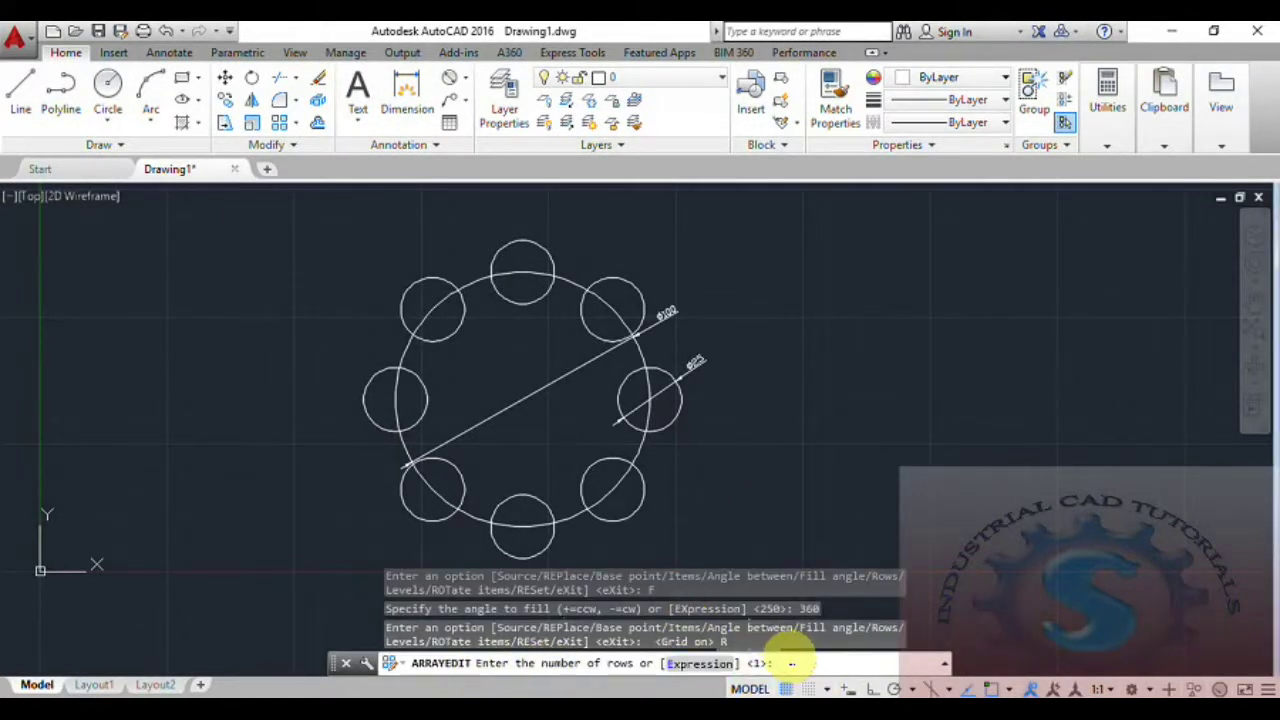
pyautogui.press('Return')
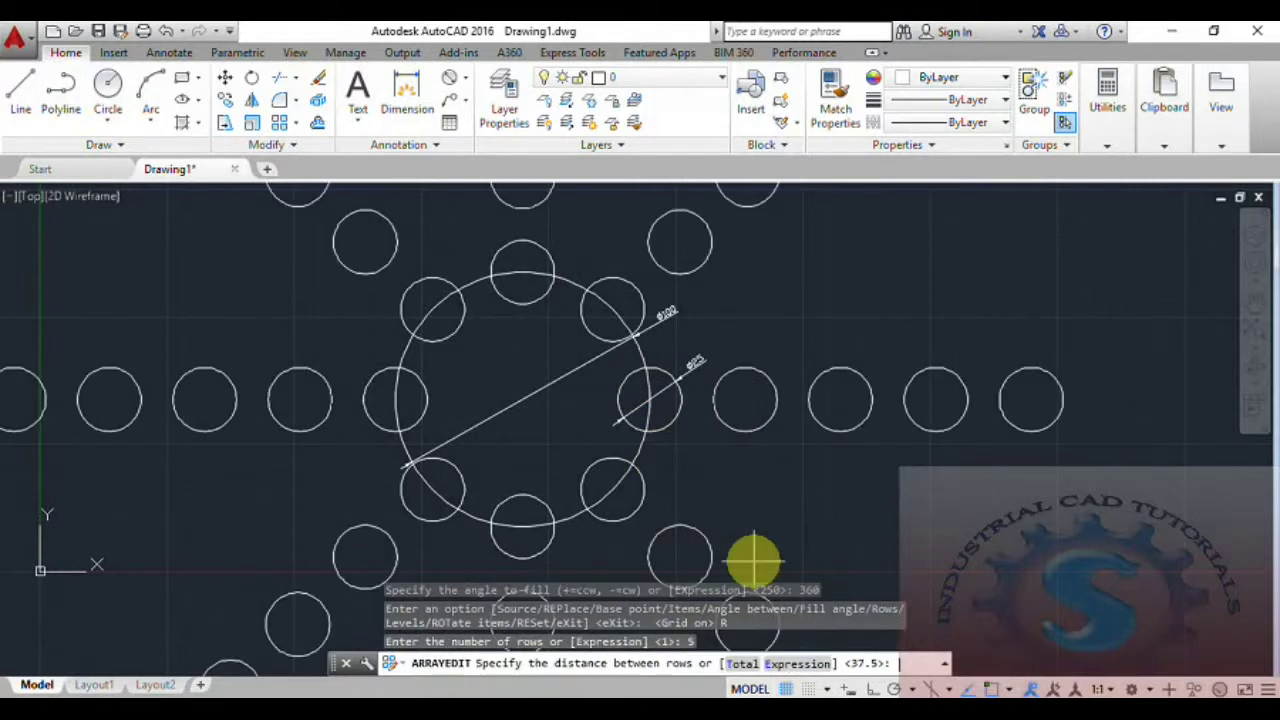
pyautogui.scroll(-5, 871, 400)
pyautogui.scroll(3, 817, 476)
pyautogui.scroll(-3, 800, 490)
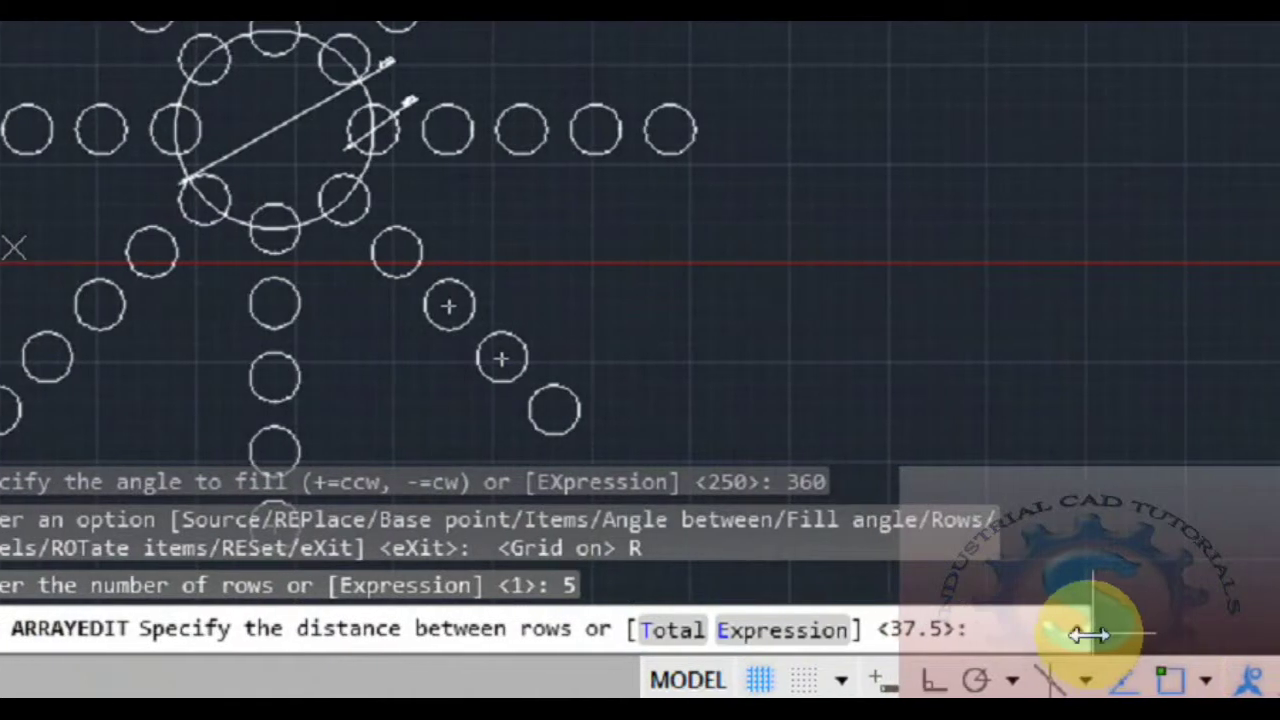
pyautogui.moveTo(1085, 634); pyautogui.dragTo(851, 634)
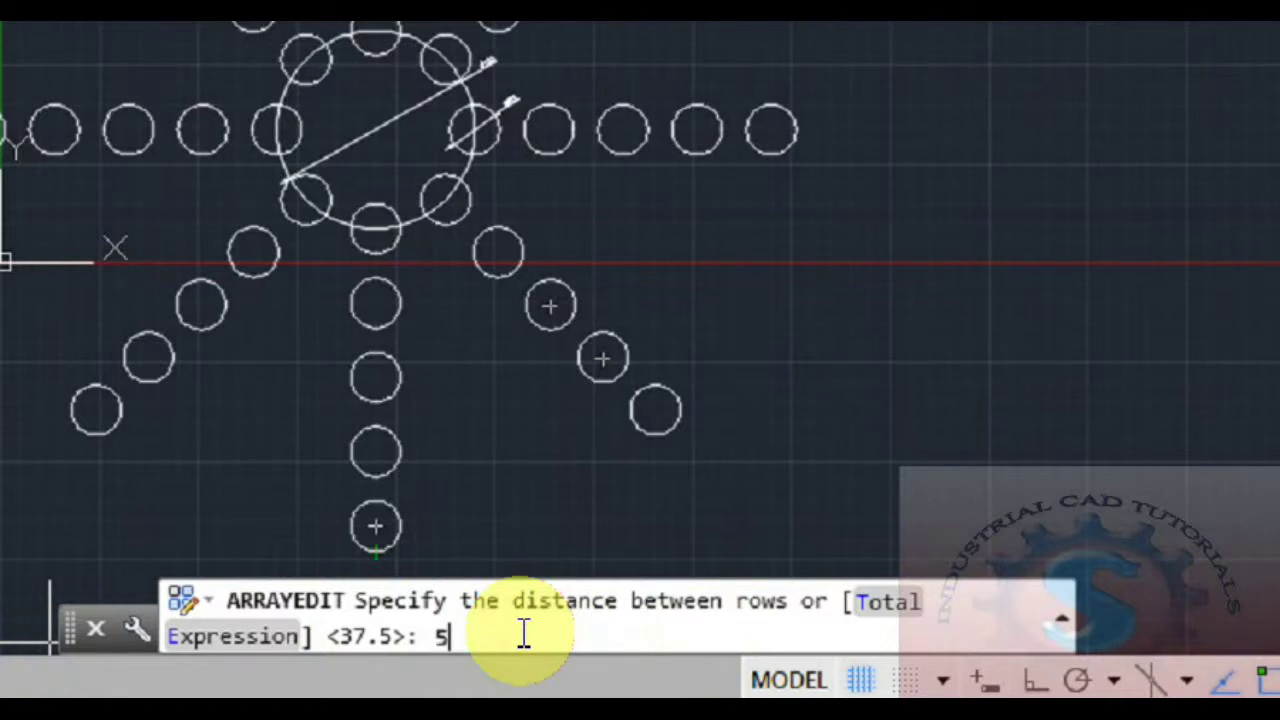
pyautogui.write('0')
pyautogui.press('Return')
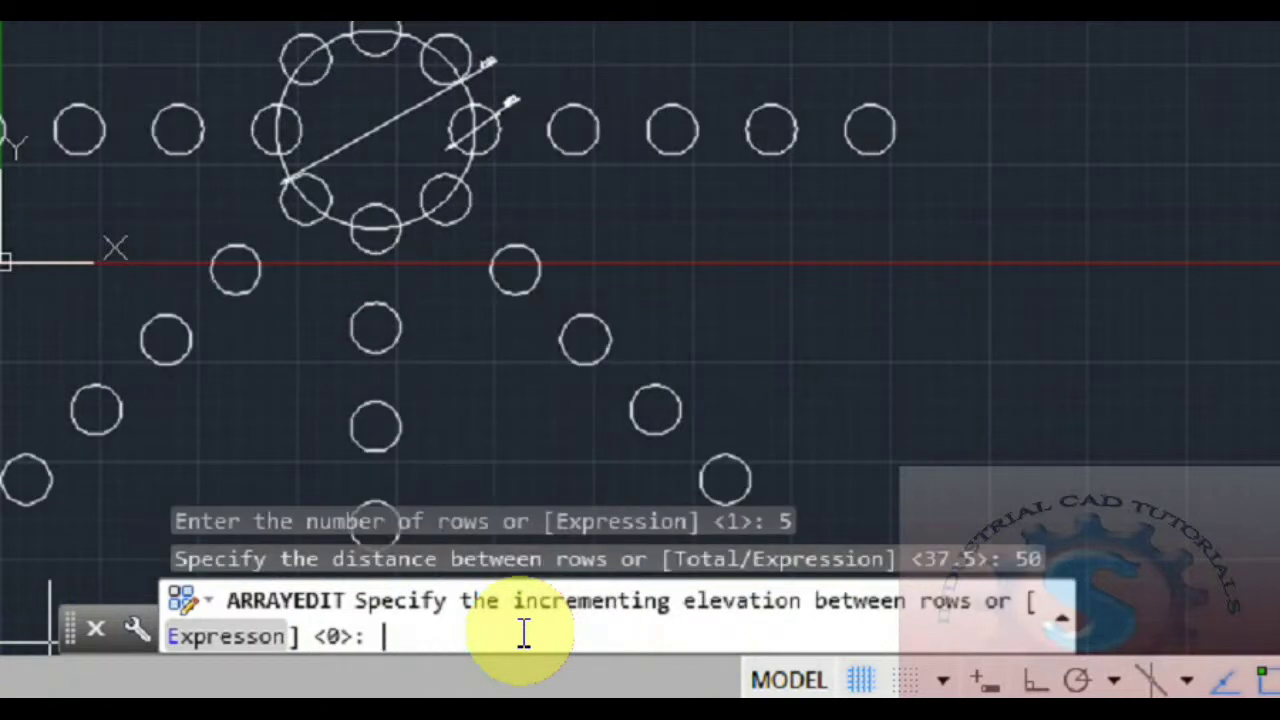
pyautogui.write('60')
pyautogui.press('Return')
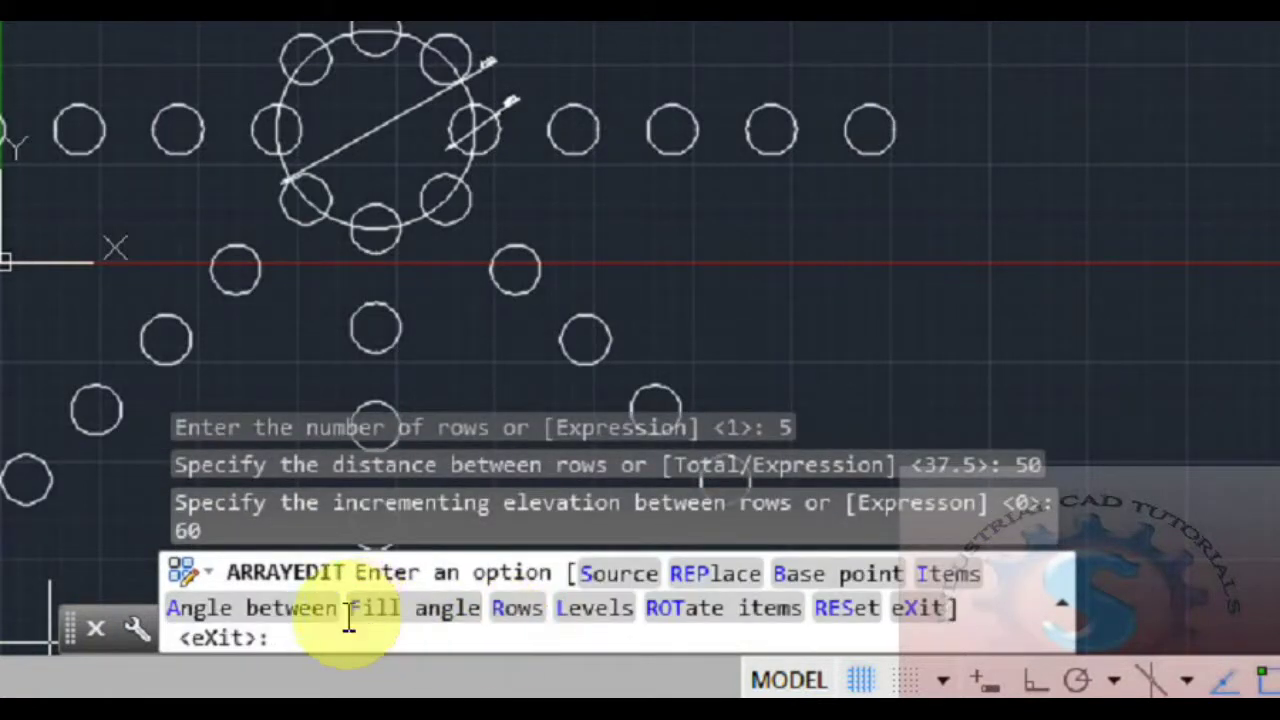
# Change the array to 10 rows spaced 25 apart, cancelling at the elevation prompt.
pyautogui.click(519, 609)
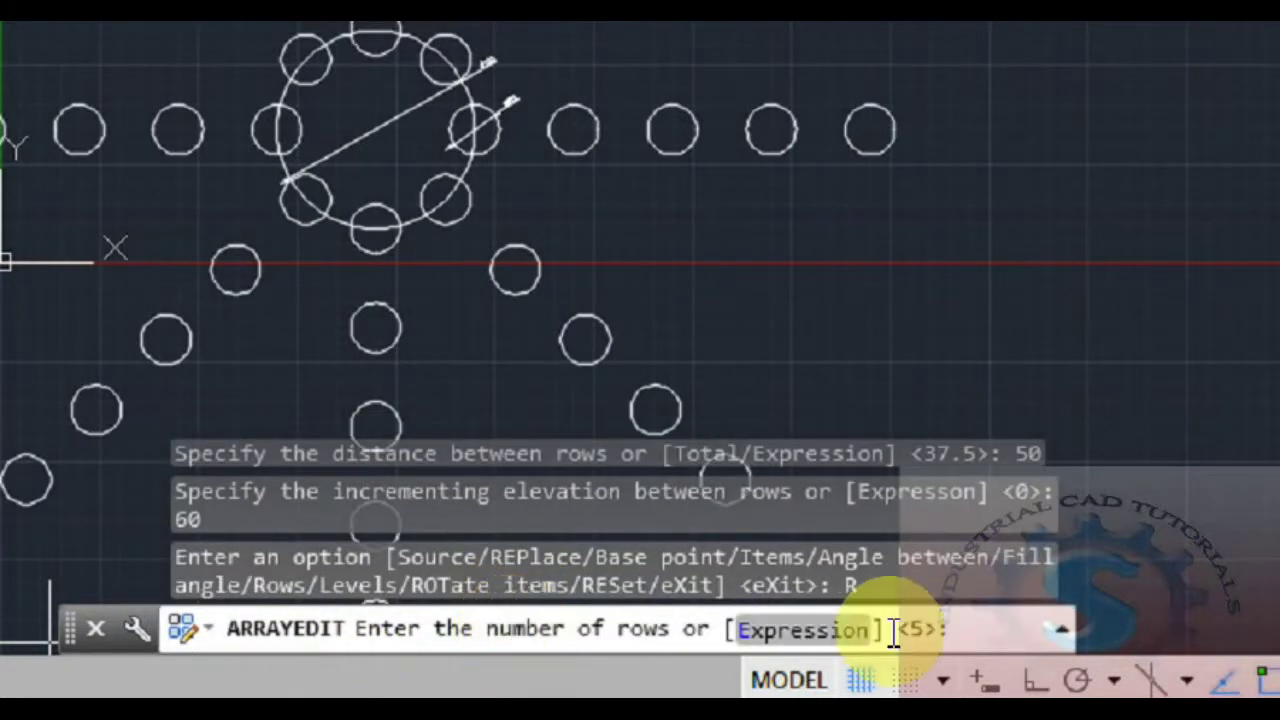
pyautogui.write('10')
pyautogui.press('Return')
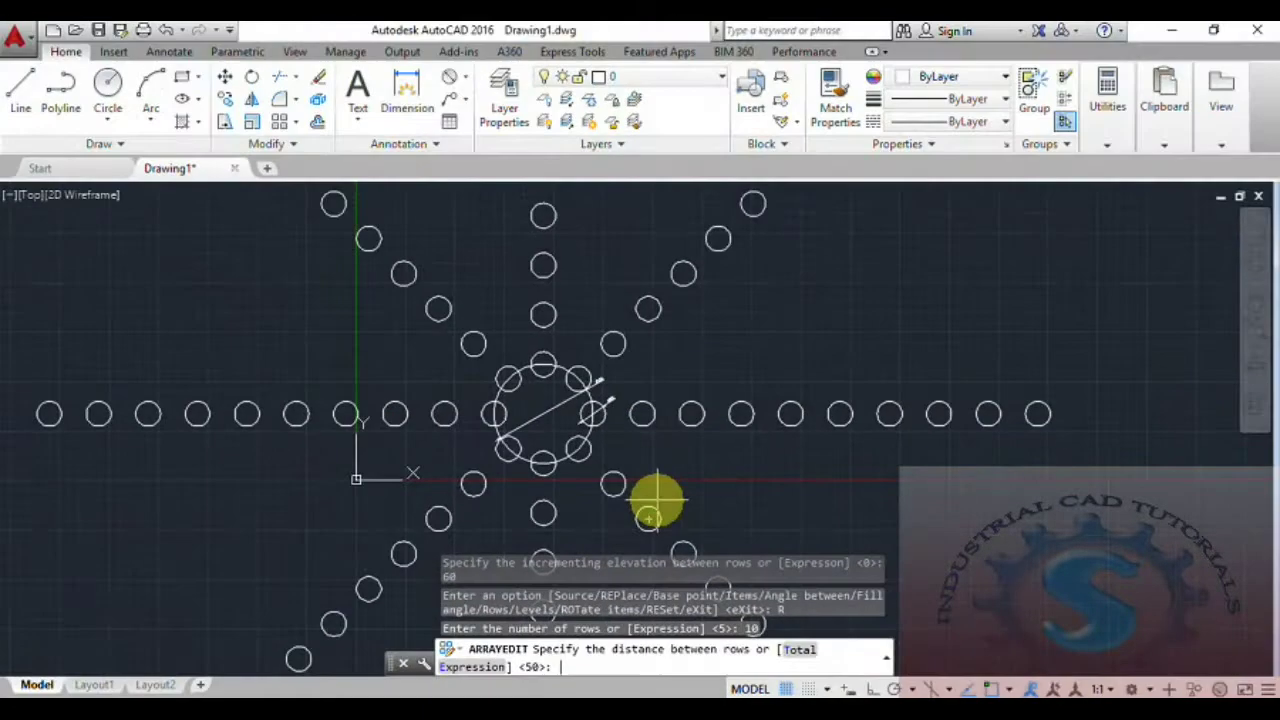
pyautogui.scroll(-5, 540, 366)
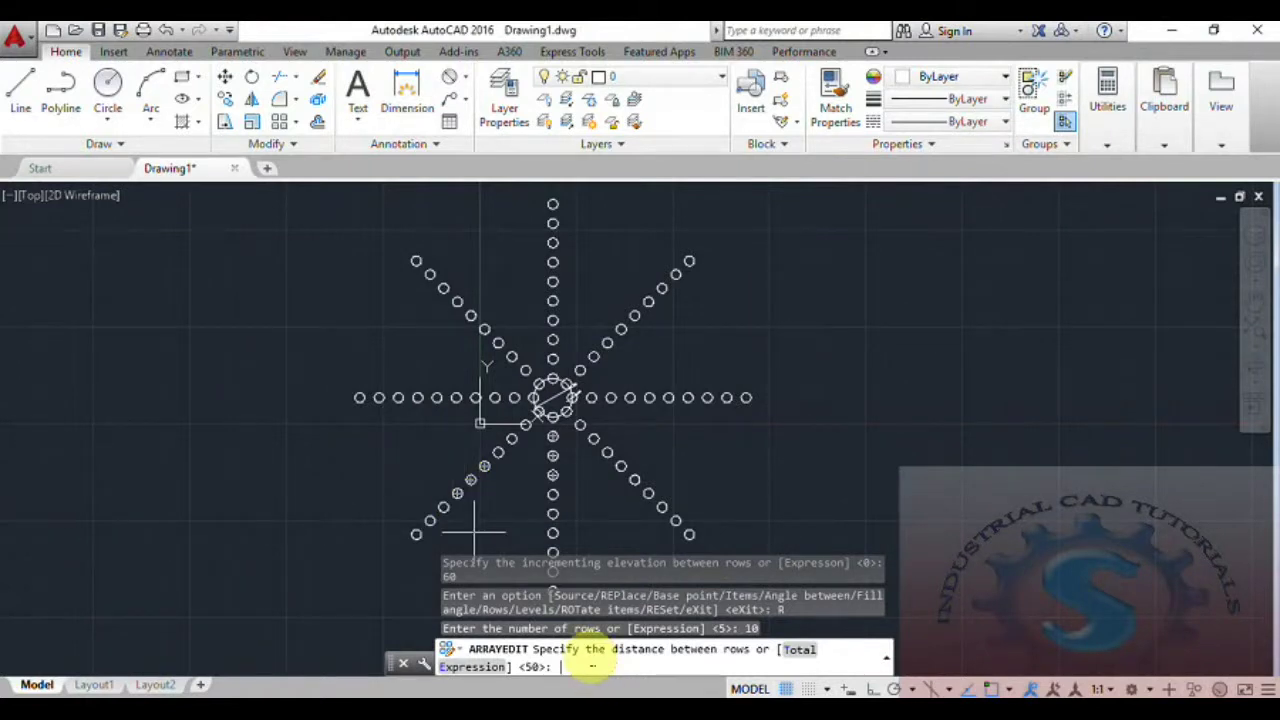
pyautogui.press('Return')
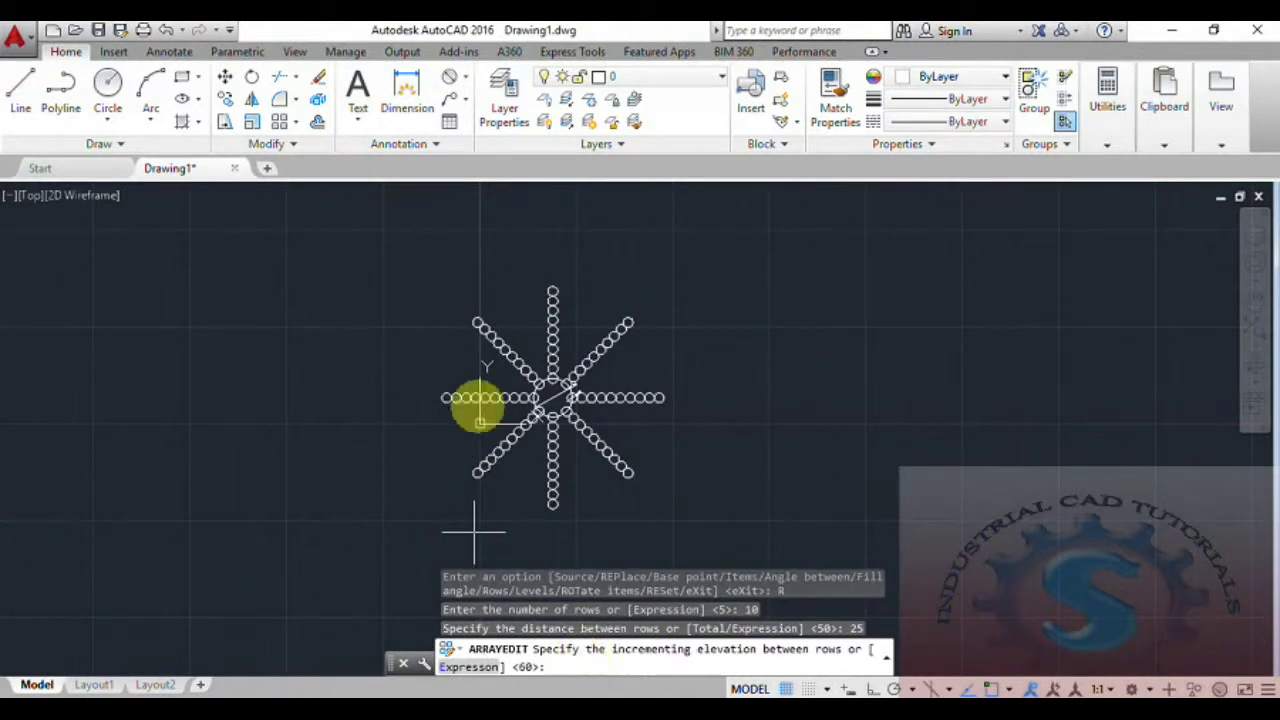
pyautogui.scroll(3, 583, 400)
pyautogui.scroll(2, 583, 400)
pyautogui.moveTo(586, 400)
pyautogui.mouseDown(button='middle')
pyautogui.moveTo(594, 443)
pyautogui.moveTo(635, 421)
pyautogui.mouseUp(button='middle')
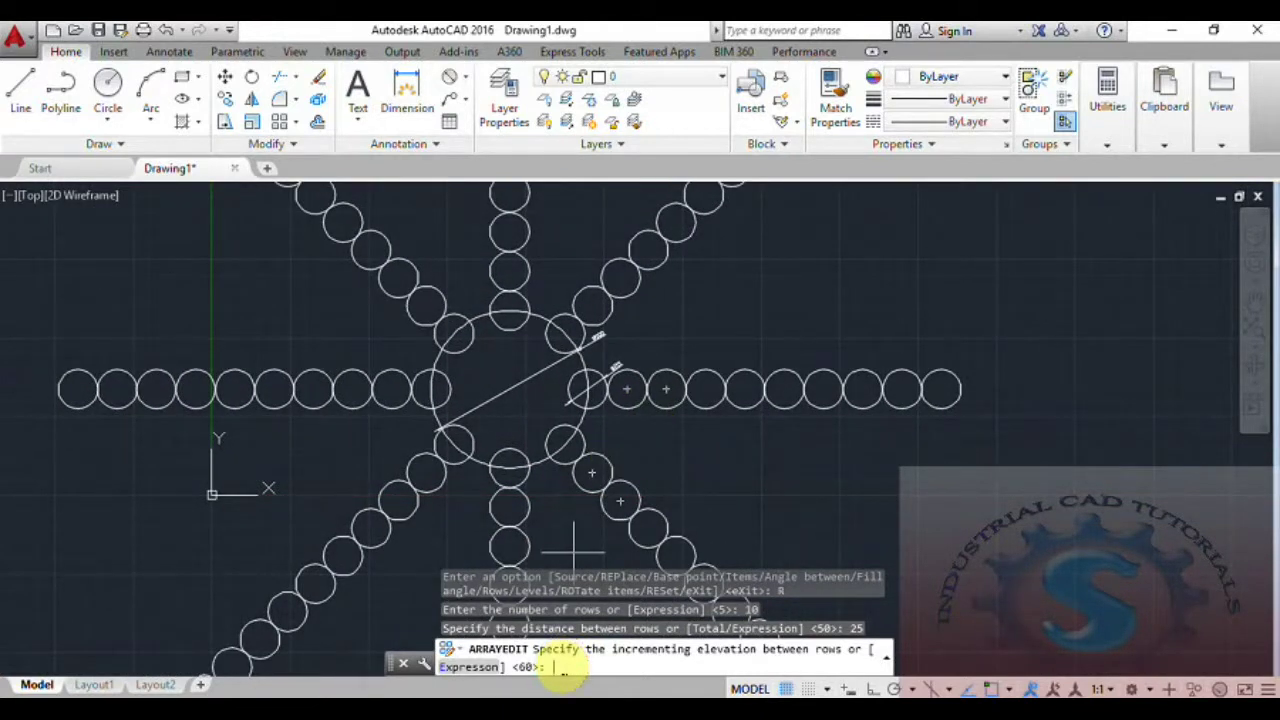
pyautogui.press('Escape')
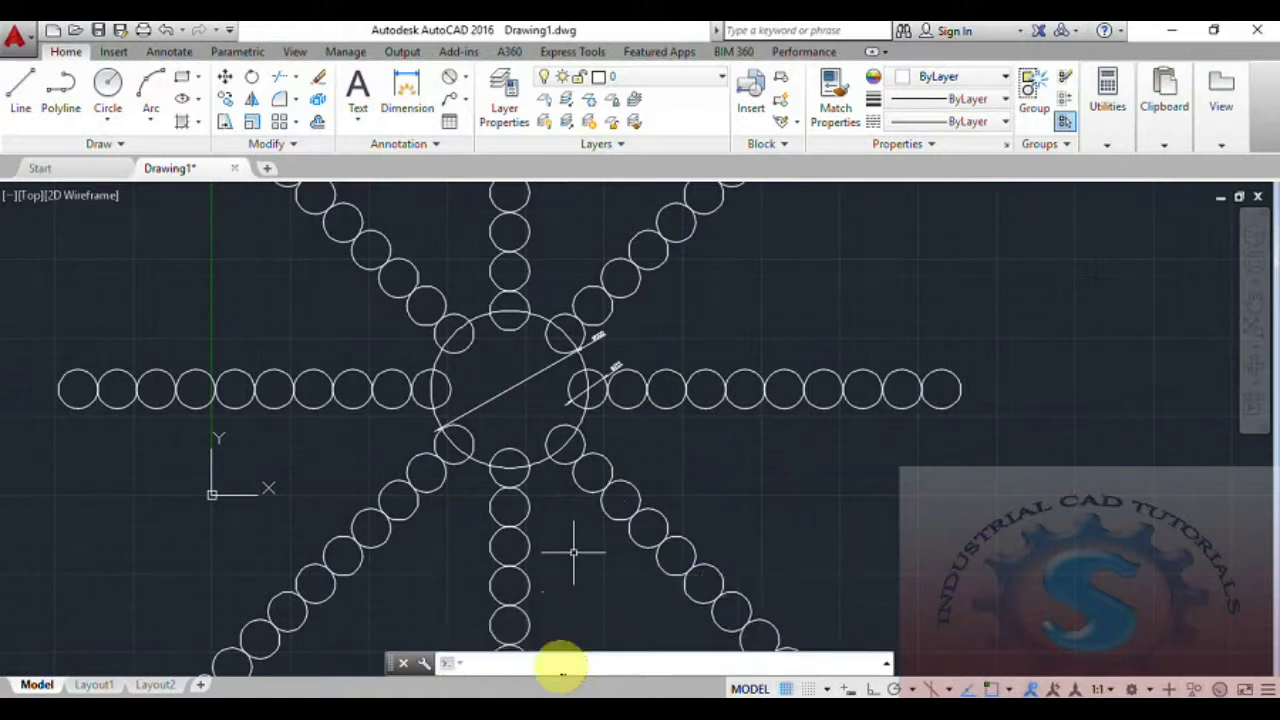
pyautogui.press('Escape')
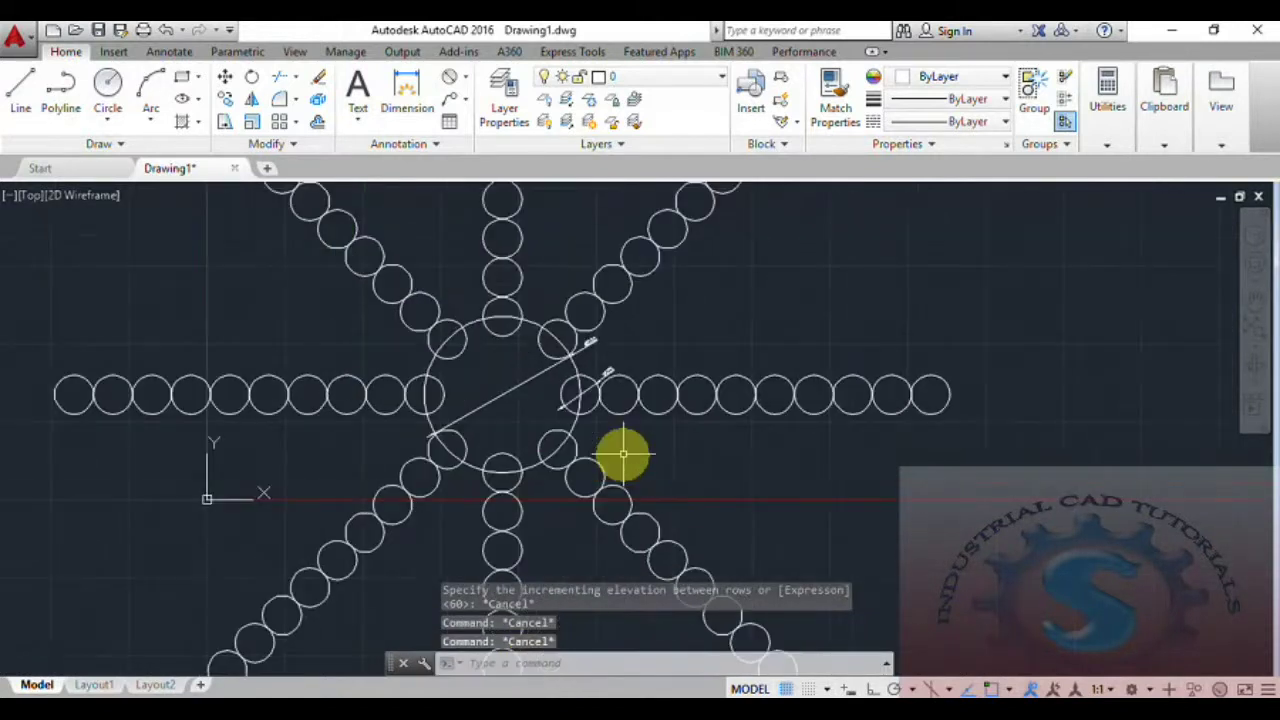
# Run ARRAYEDIT on the spoked array and set it to 10 levels.
pyautogui.scroll(-2, 612, 488)
pyautogui.write('ARR')
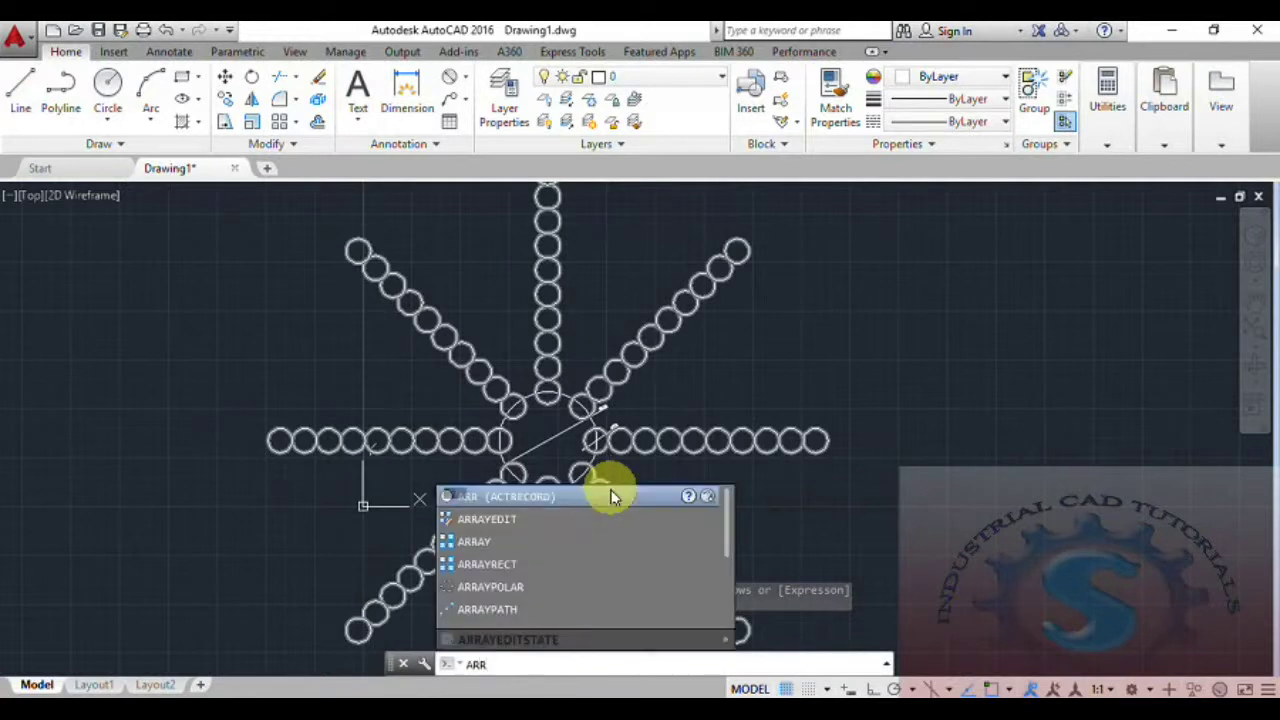
pyautogui.write('AYEDIT')
pyautogui.press('Return')
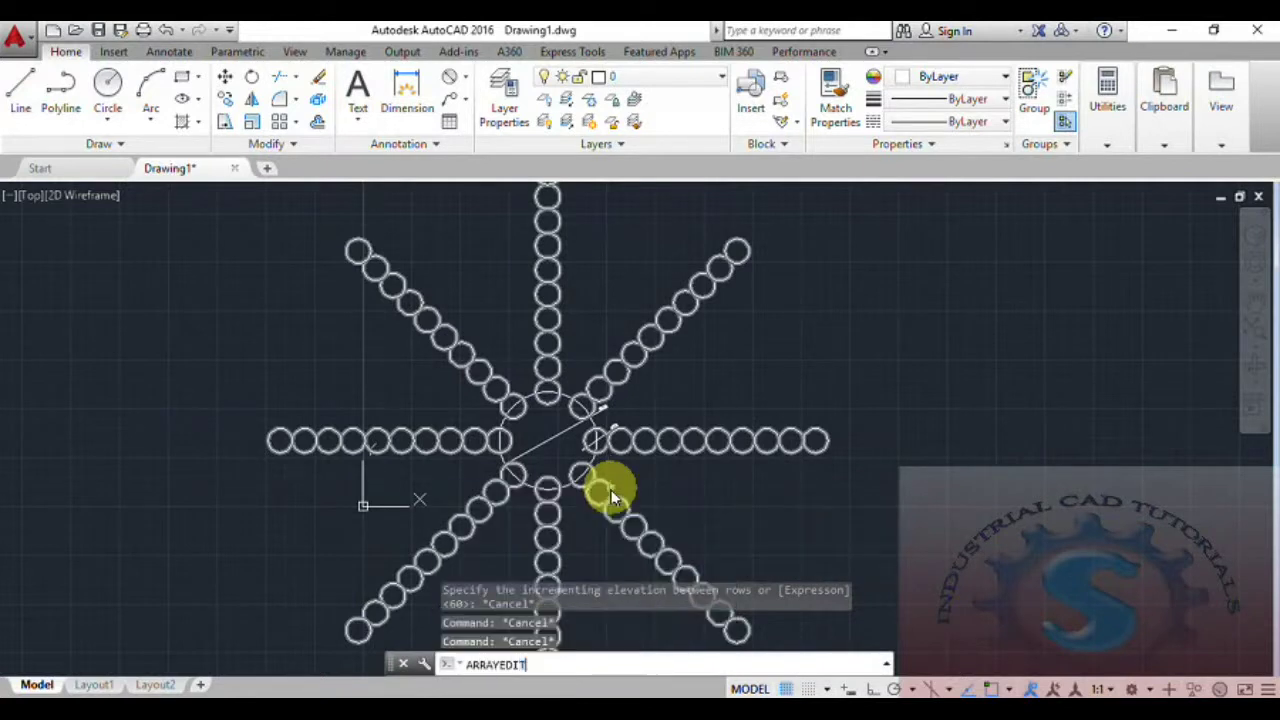
pyautogui.click(571, 400)
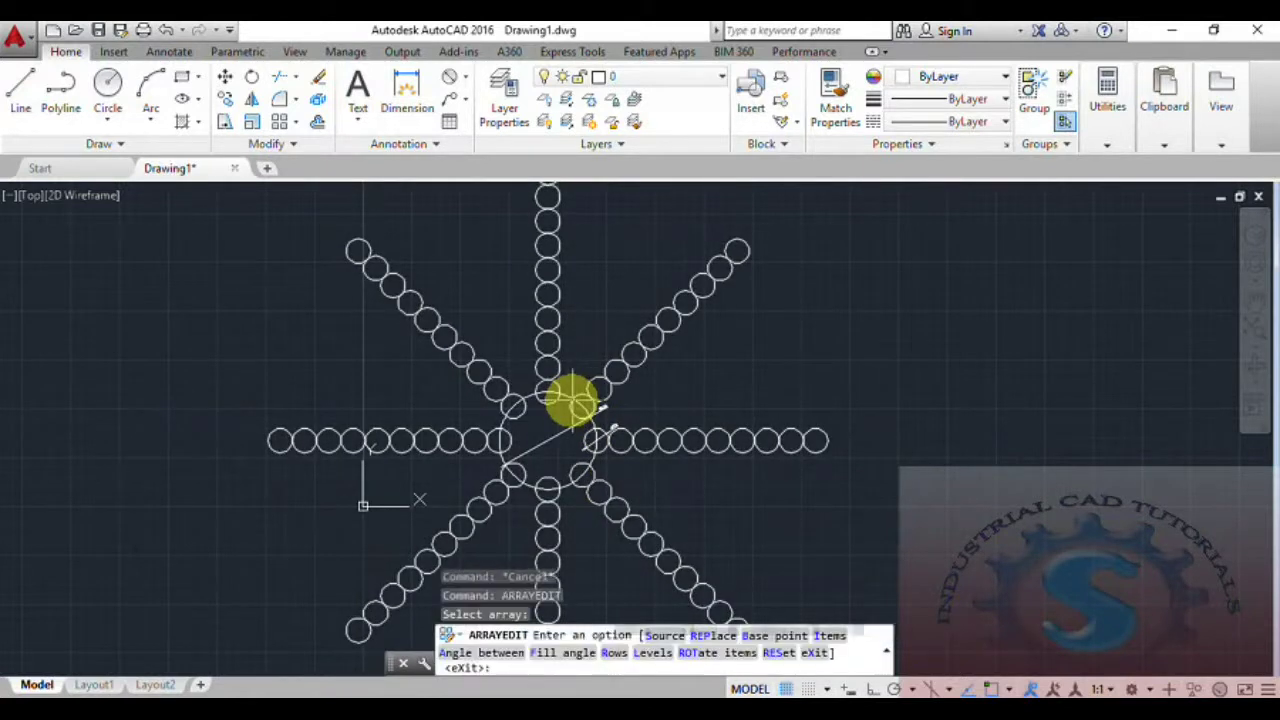
pyautogui.click(652, 653)
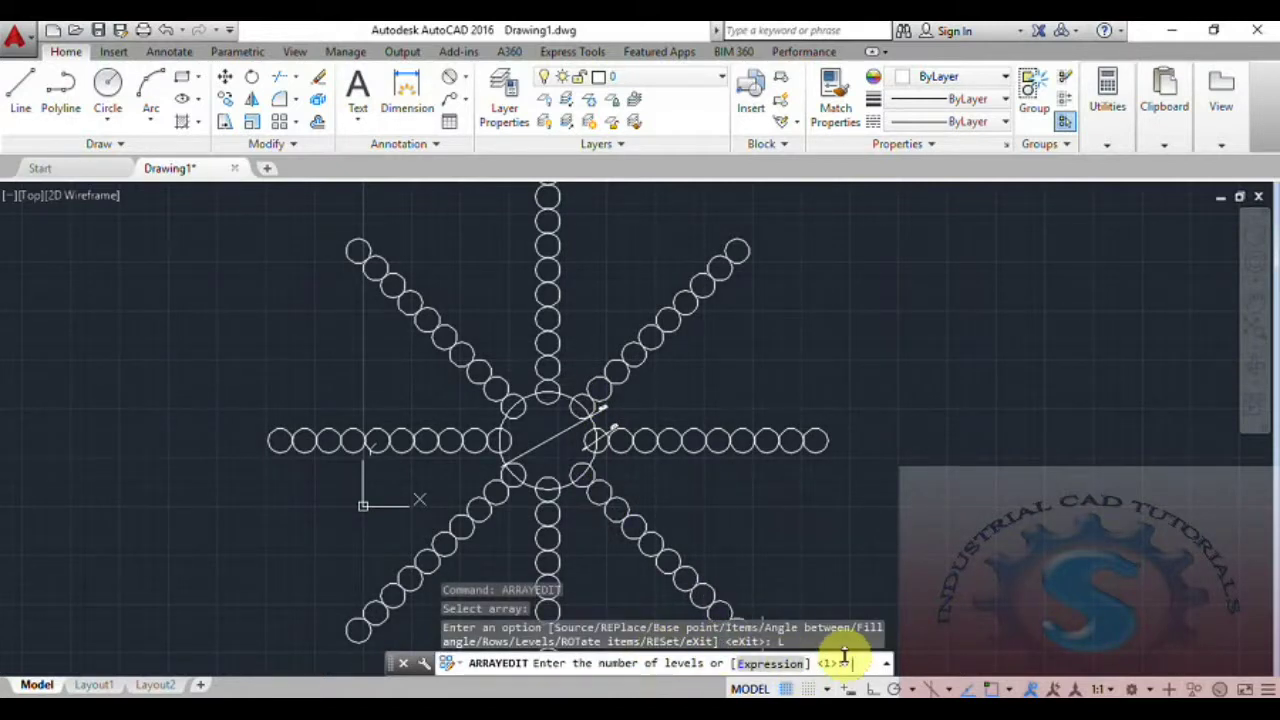
pyautogui.write('10')
pyautogui.press('Return')
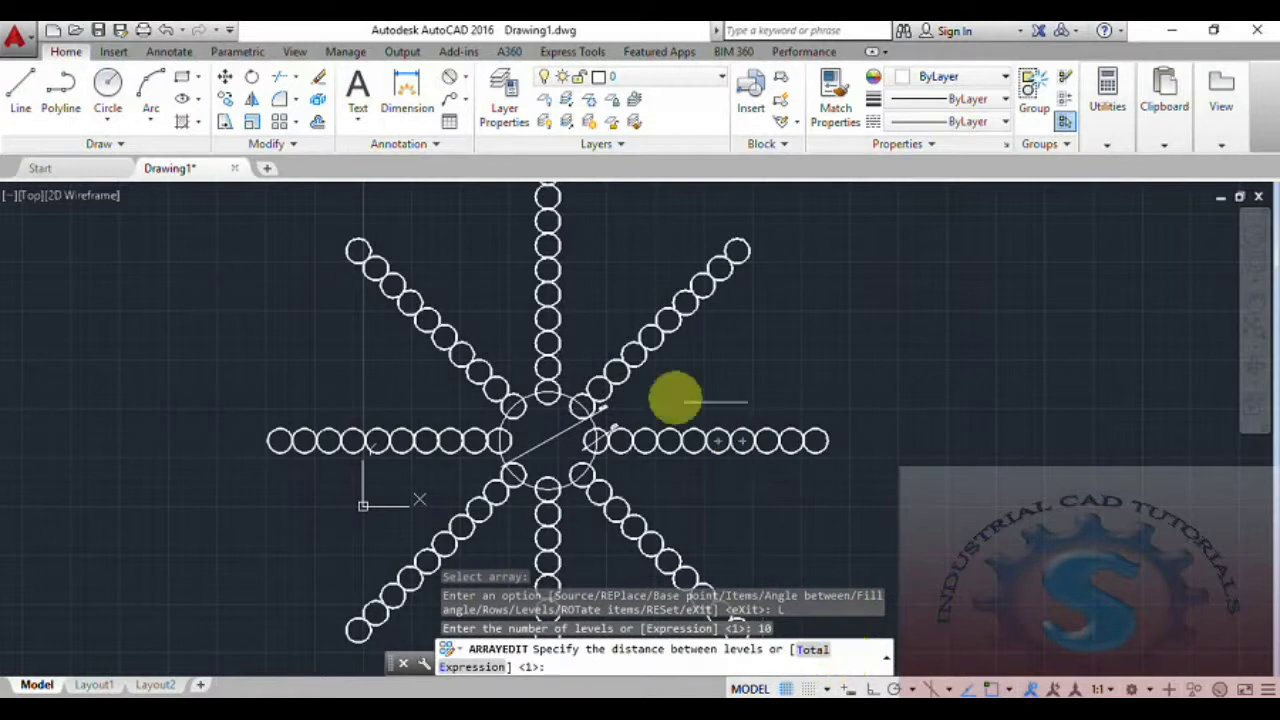
# Set the distance between array levels to 50.
pyautogui.scroll(6, 640, 385)
pyautogui.scroll(10, 605, 372)
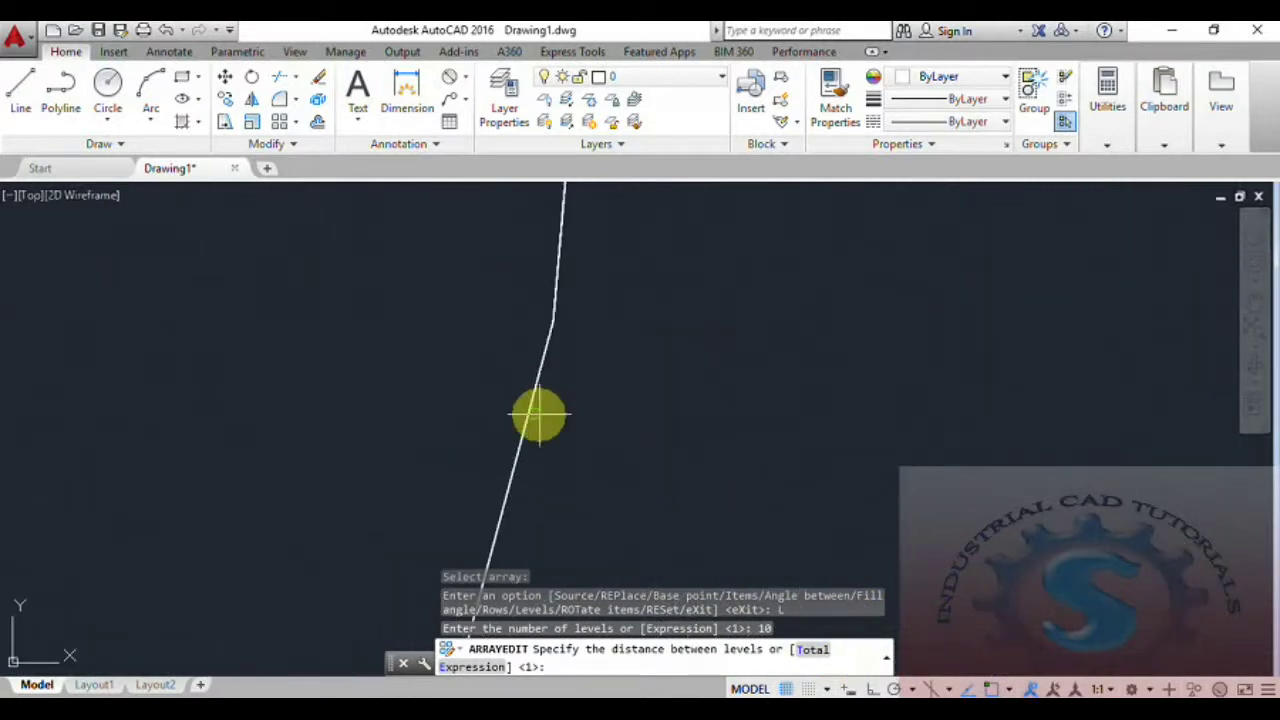
pyautogui.scroll(-10, 500, 405)
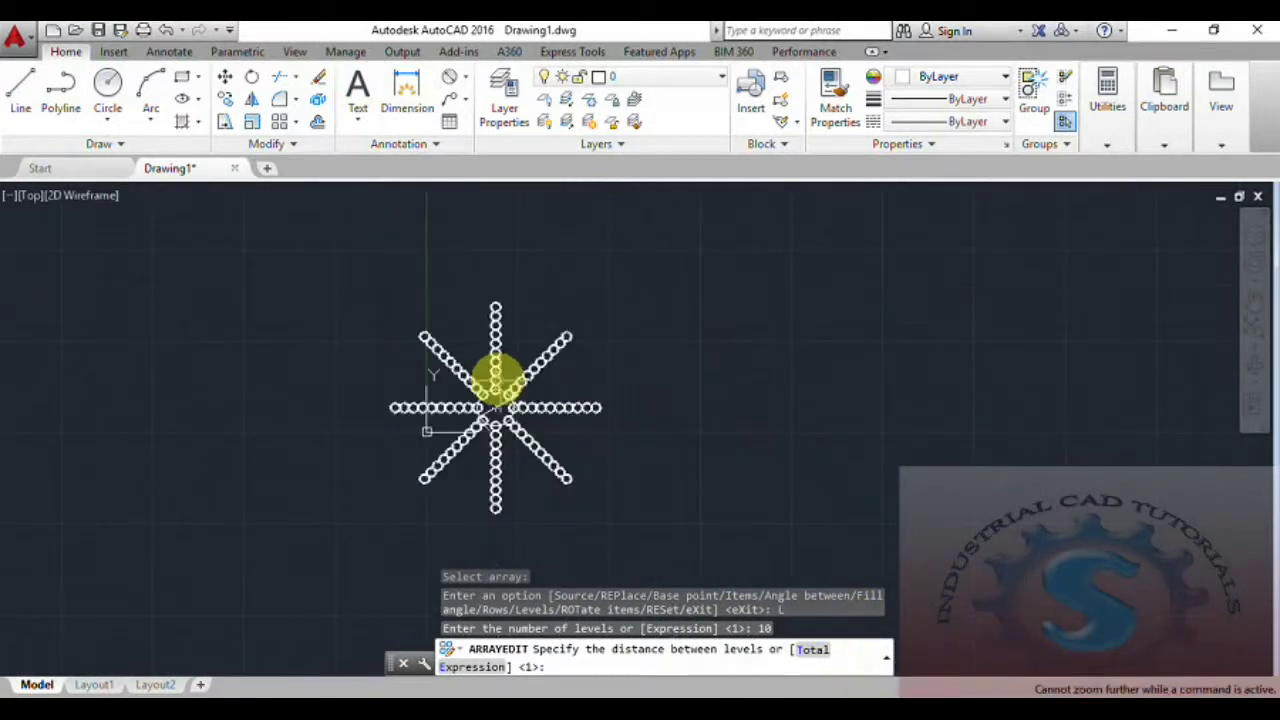
pyautogui.scroll(-4, 500, 405)
pyautogui.scroll(2, 575, 405)
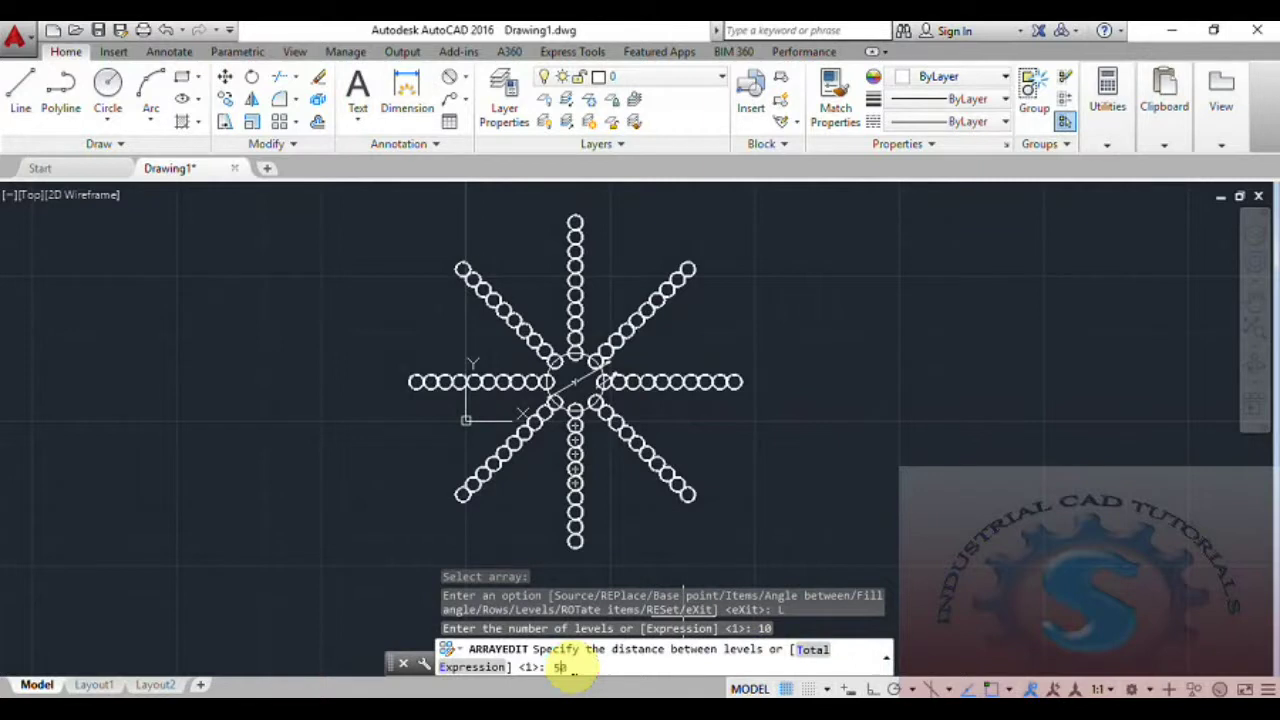
pyautogui.write('0')
pyautogui.press('Return')
pyautogui.scroll(5, 586, 349)
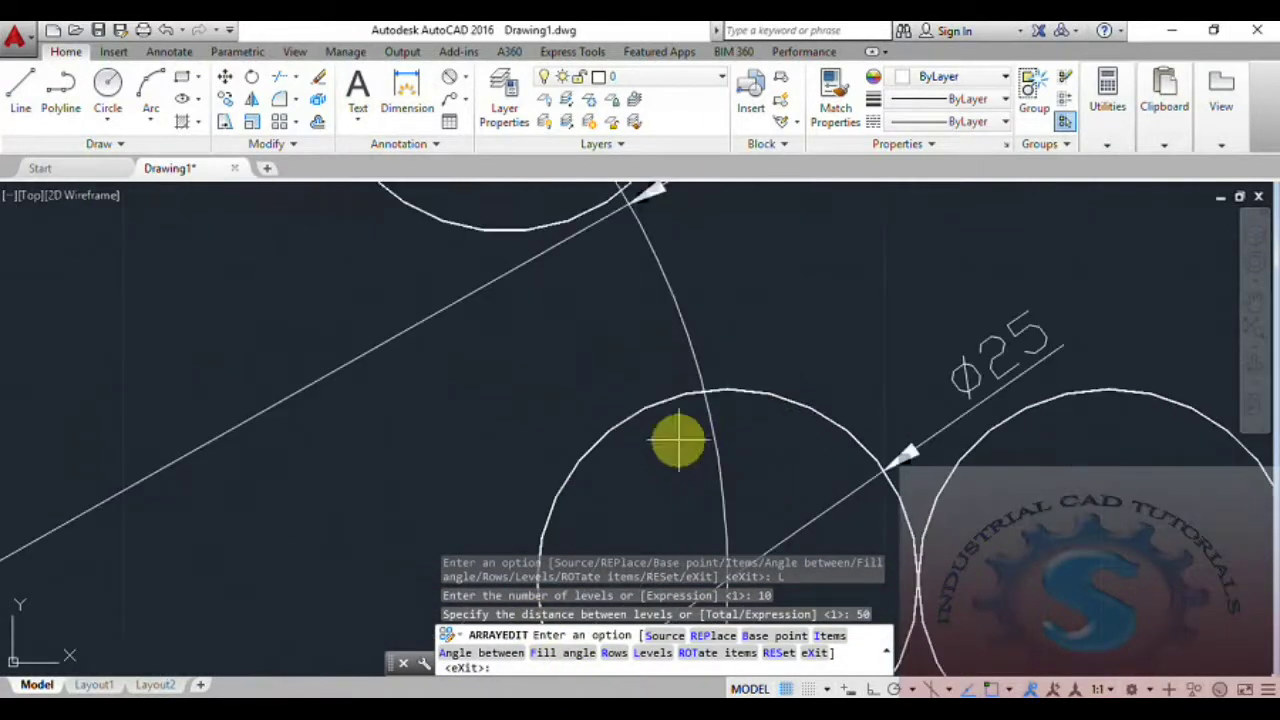
pyautogui.scroll(-8, 678, 440)
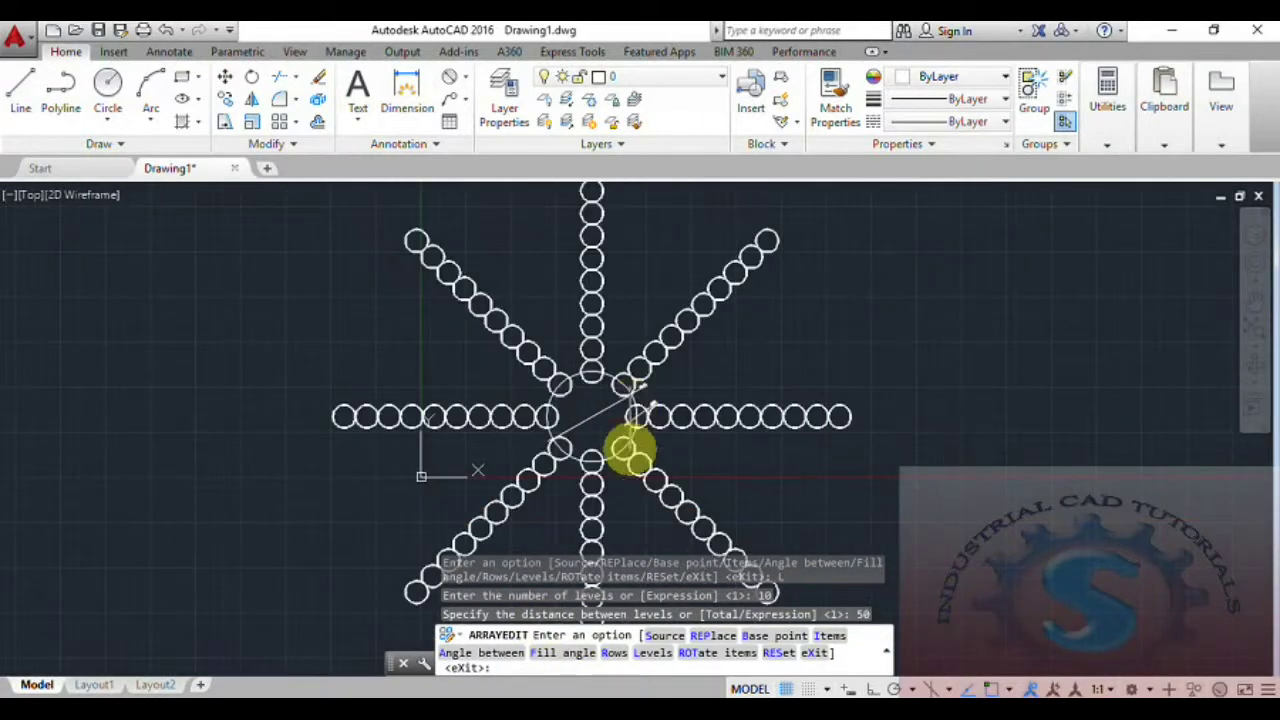
pyautogui.scroll(-3, 625, 452)
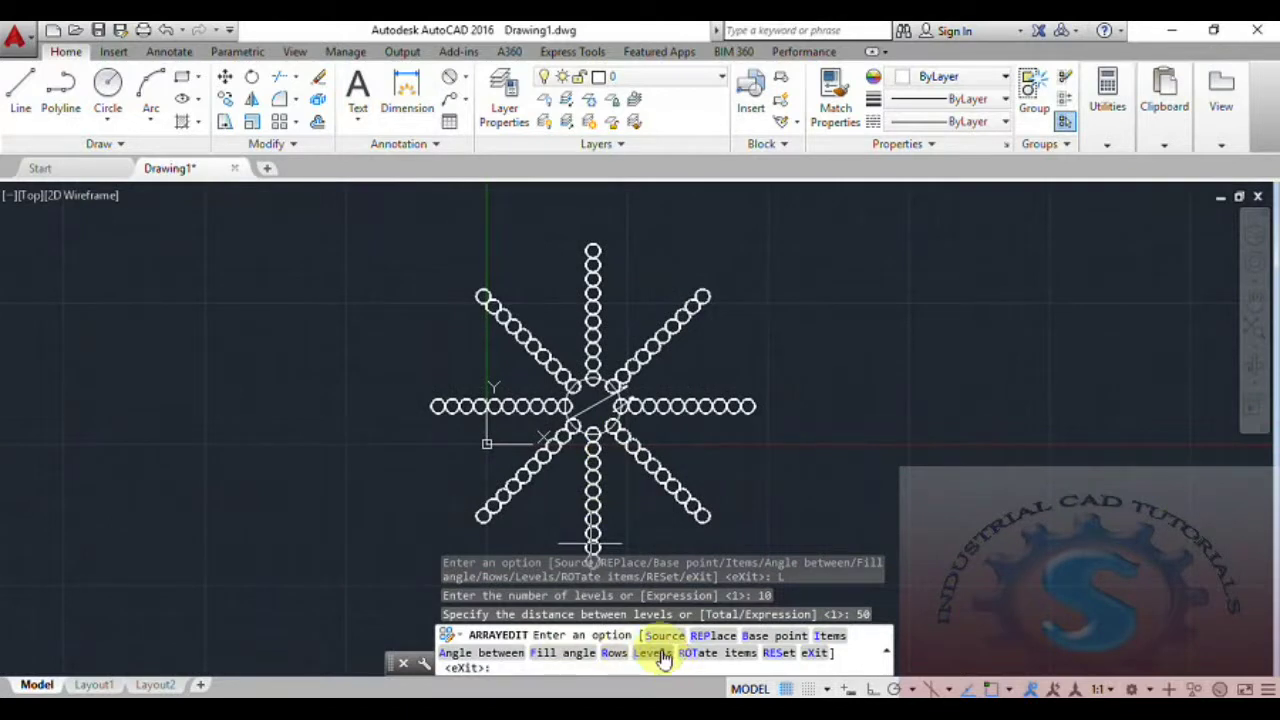
# Make array items rotate with the array (Y) and reset the array items.
pyautogui.click(709, 653)
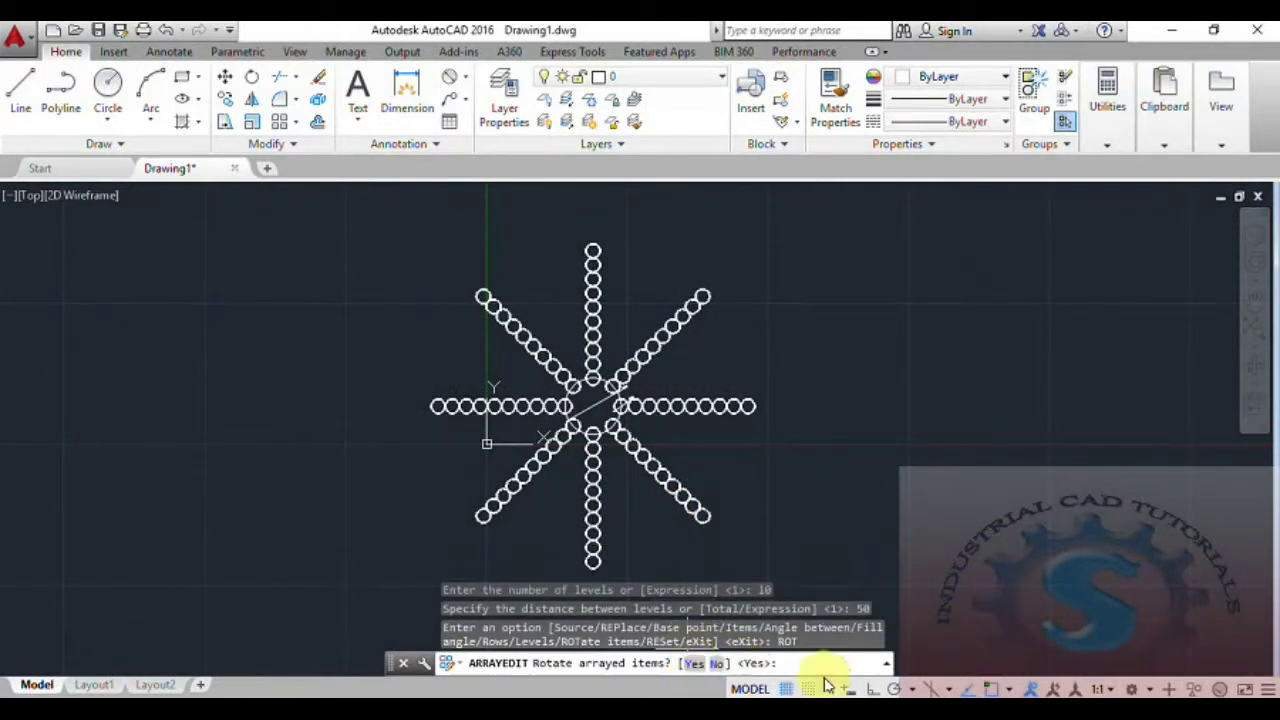
pyautogui.write('Y')
pyautogui.press('Return')
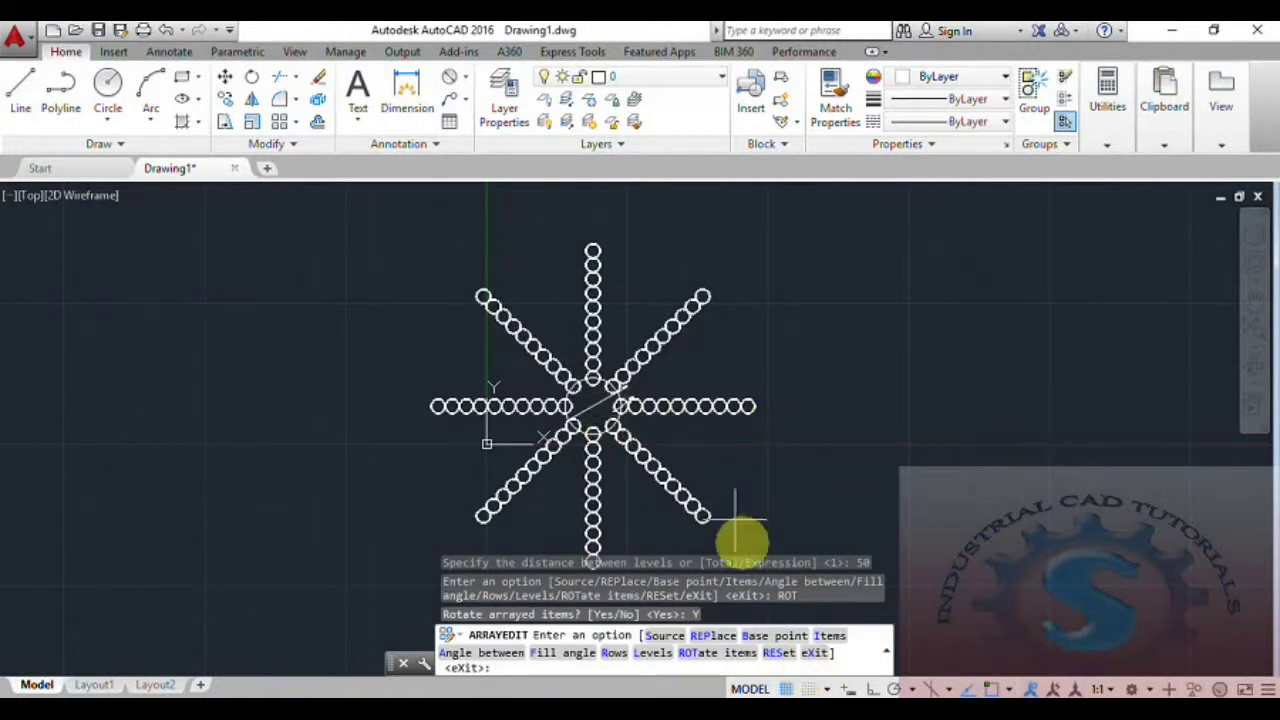
pyautogui.click(779, 652)
pyautogui.click(779, 652)
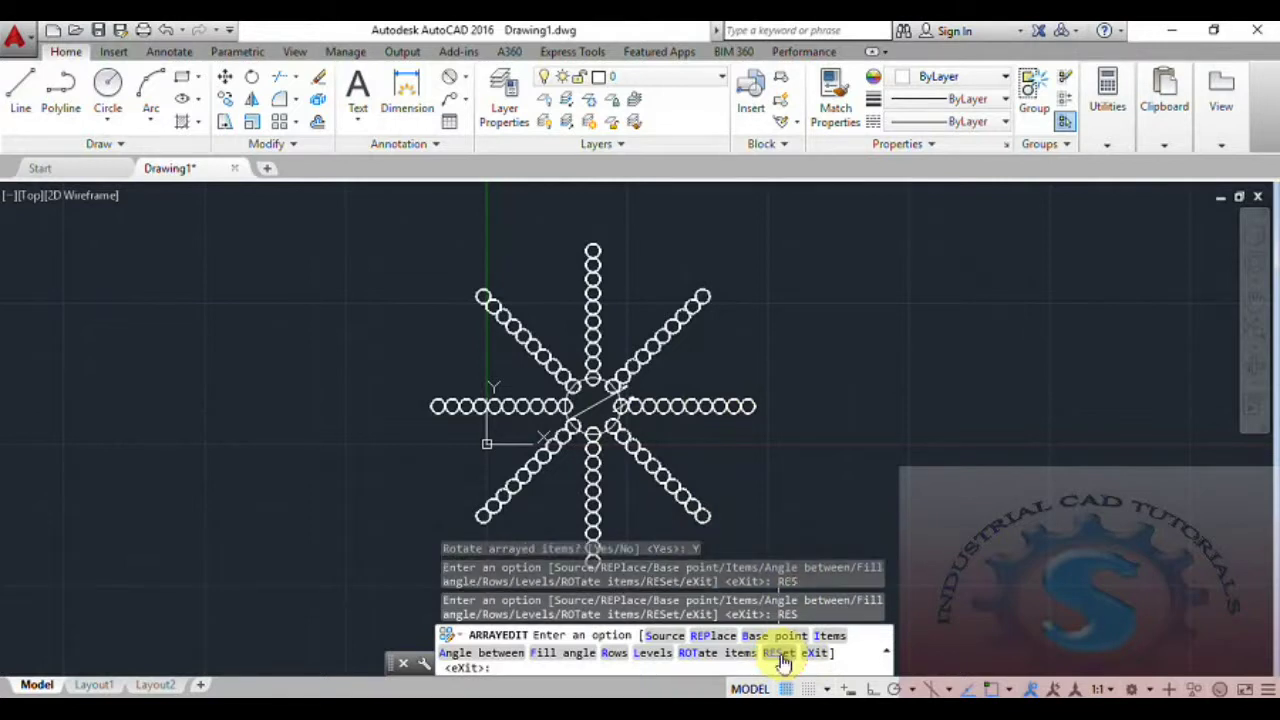
pyautogui.click(779, 652)
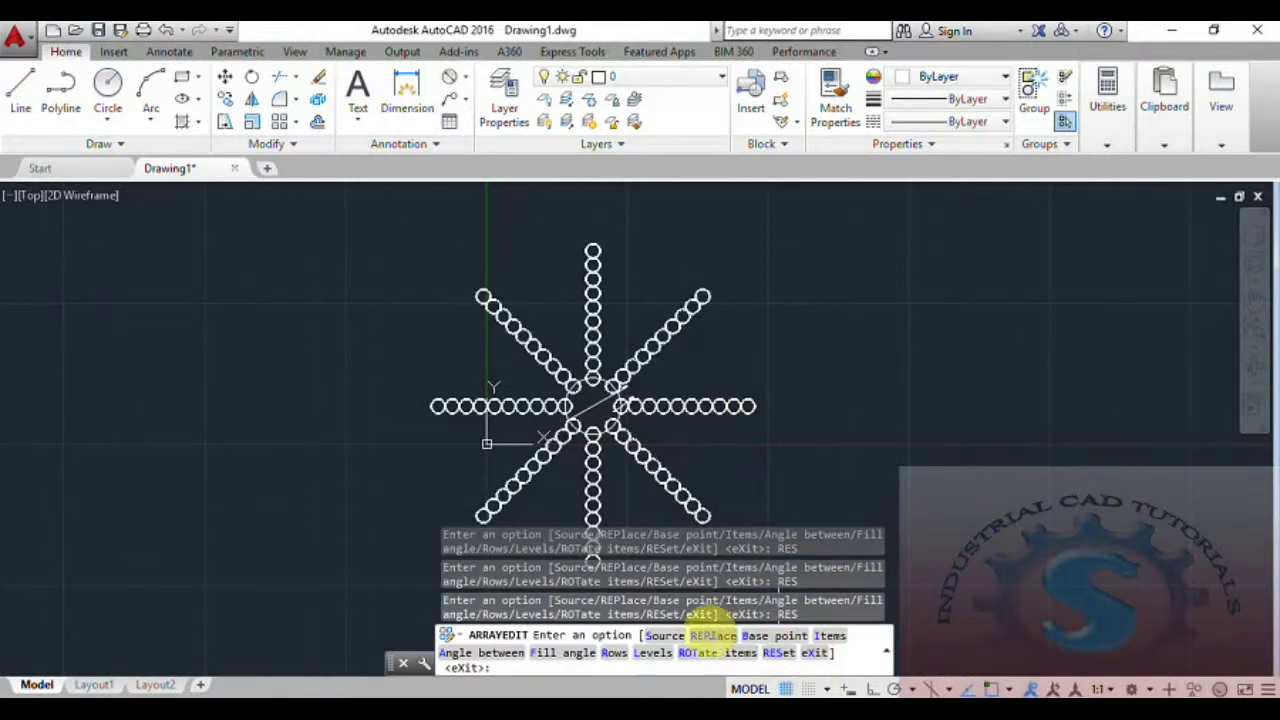
# Attempt replacing items with a lower-right spoke circle, then exit the array edit.
pyautogui.click(712, 635)
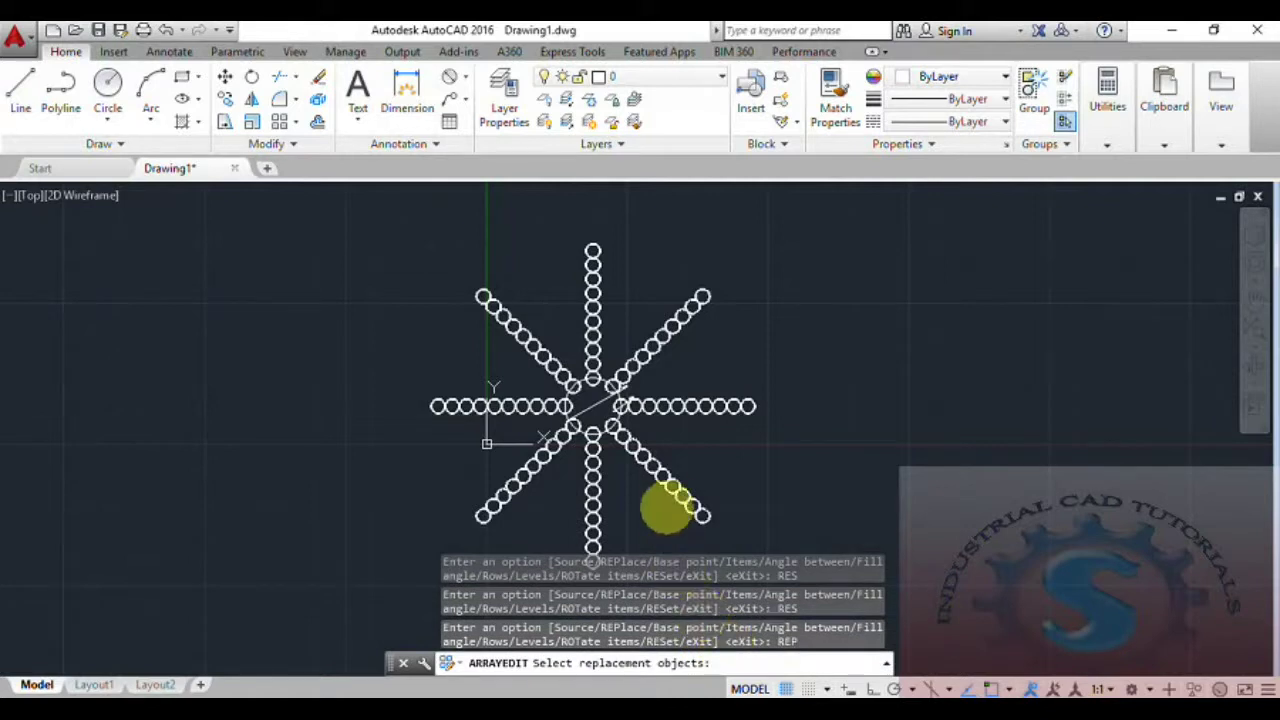
pyautogui.click(677, 494)
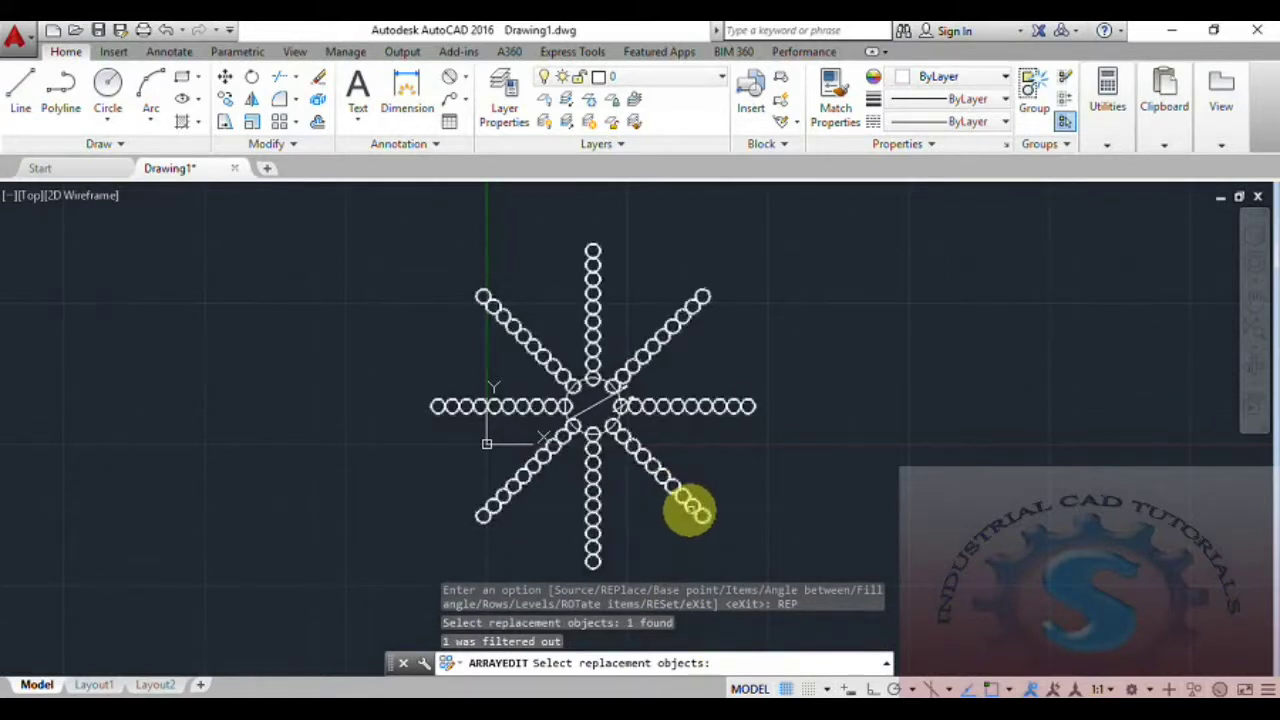
pyautogui.press('Escape')
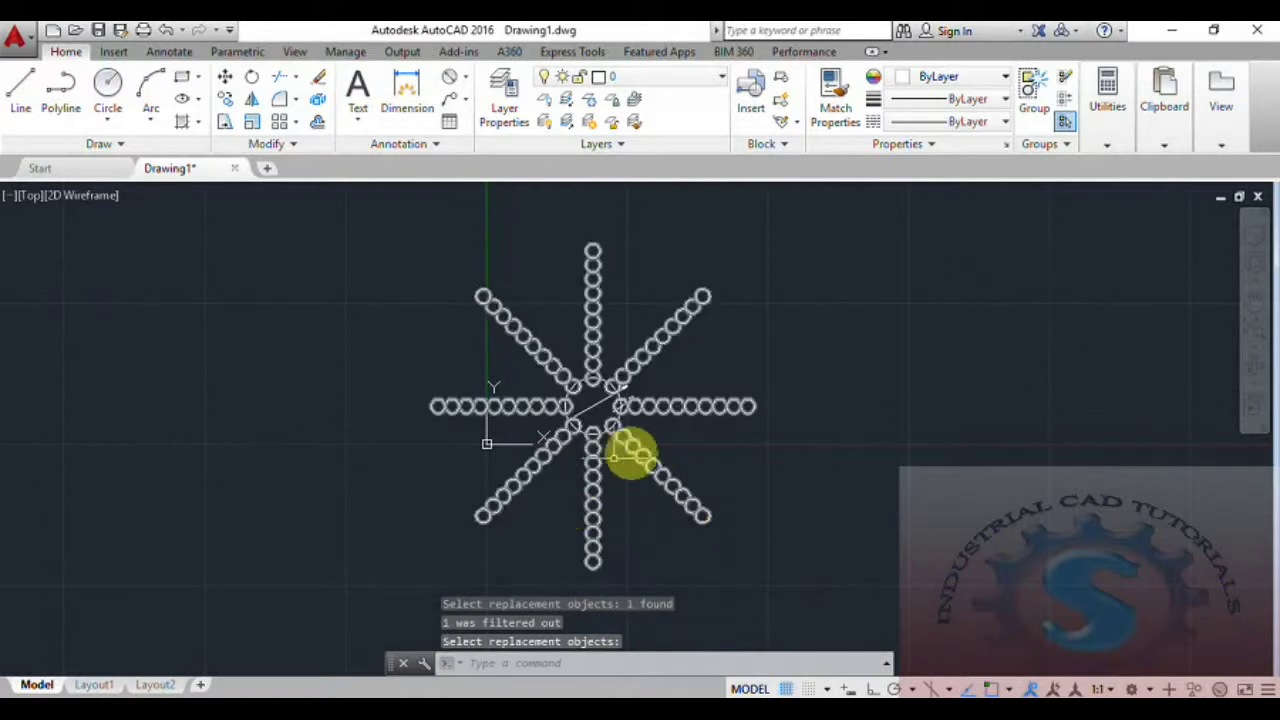
pyautogui.press('Return')
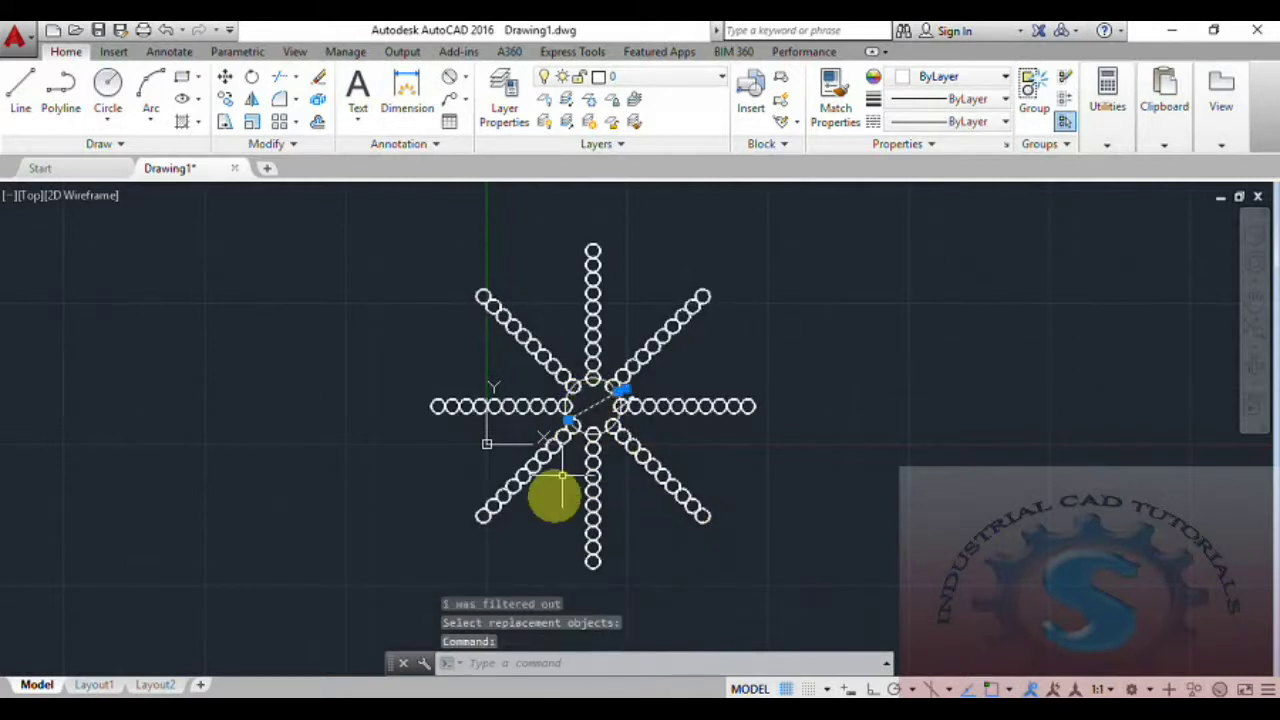
pyautogui.press('Escape')
pyautogui.press('Escape')
pyautogui.press('Escape')
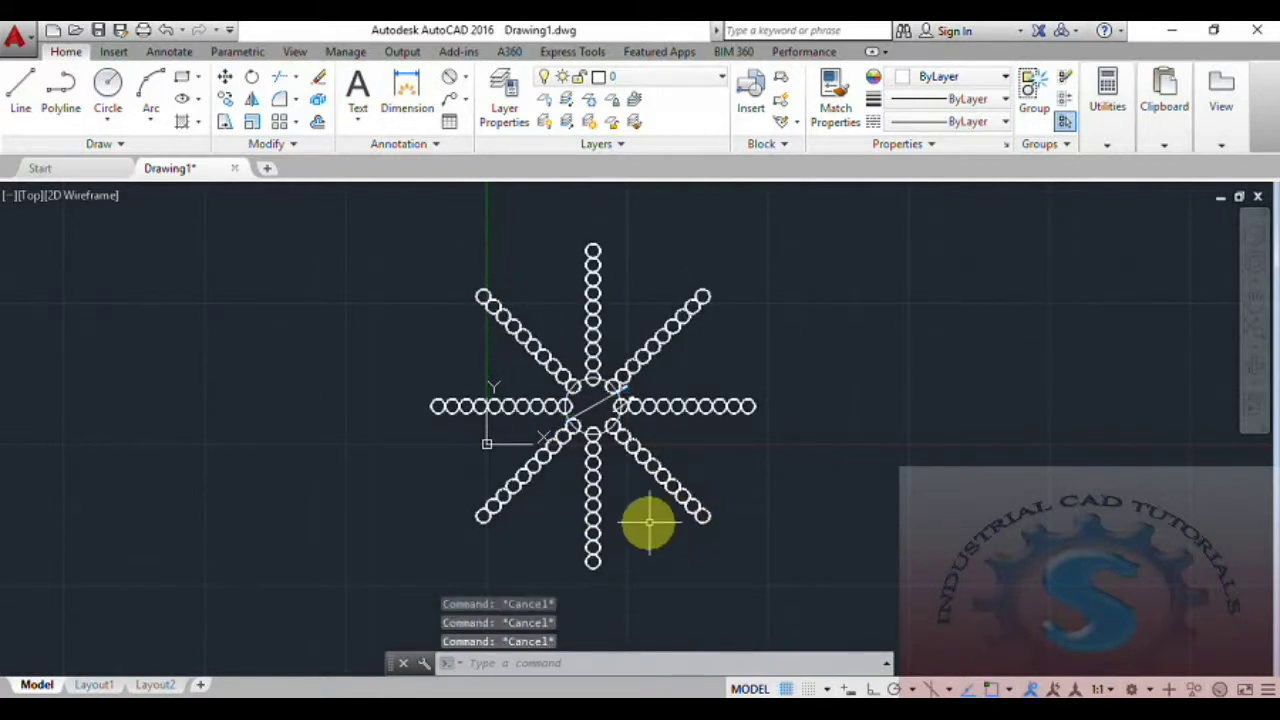
pyautogui.scroll(3, 594, 464)
pyautogui.scroll(-3, 594, 465)
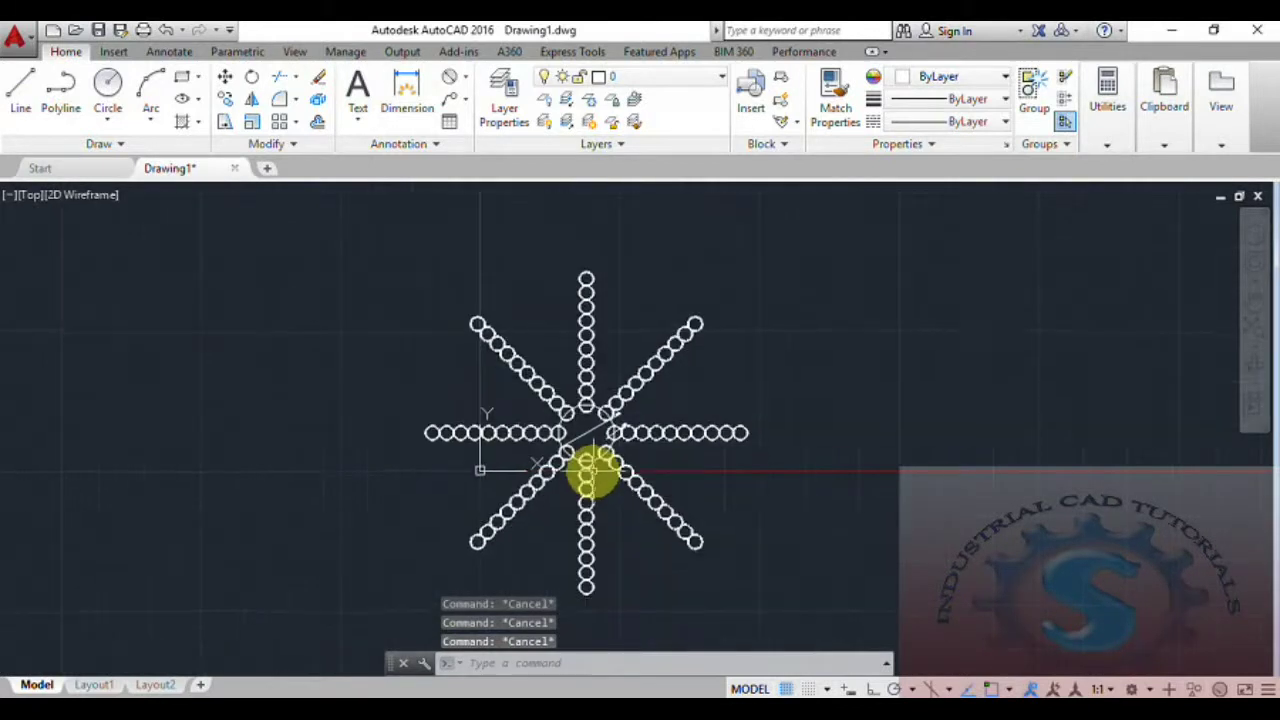
pyautogui.moveTo(594, 472); pyautogui.dragTo(597, 477, button='middle')
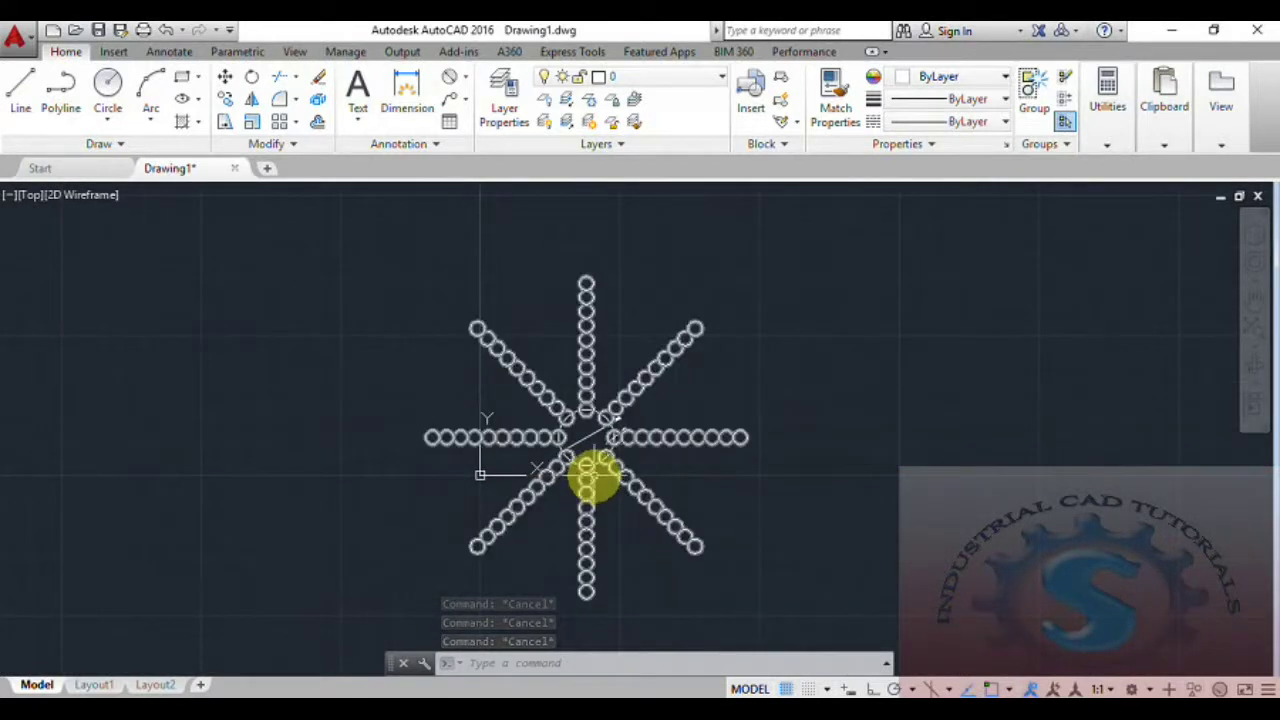
pyautogui.click(287, 148)
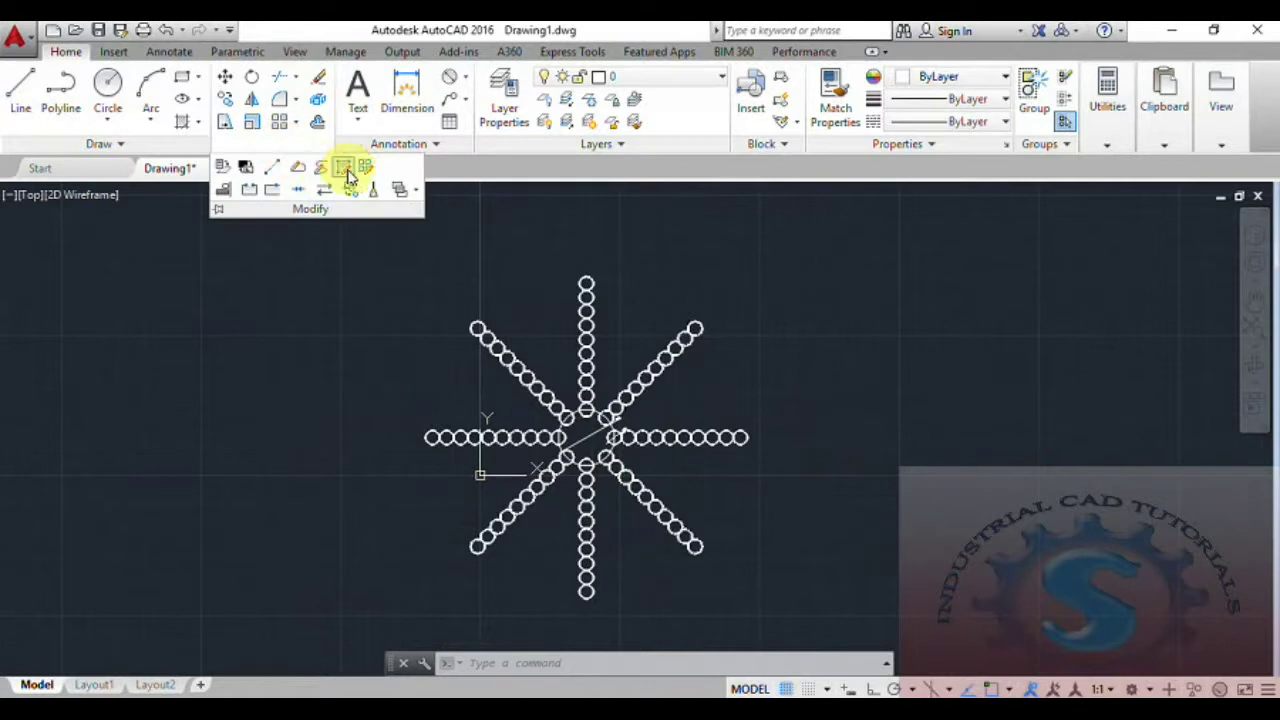
pyautogui.click(362, 172)
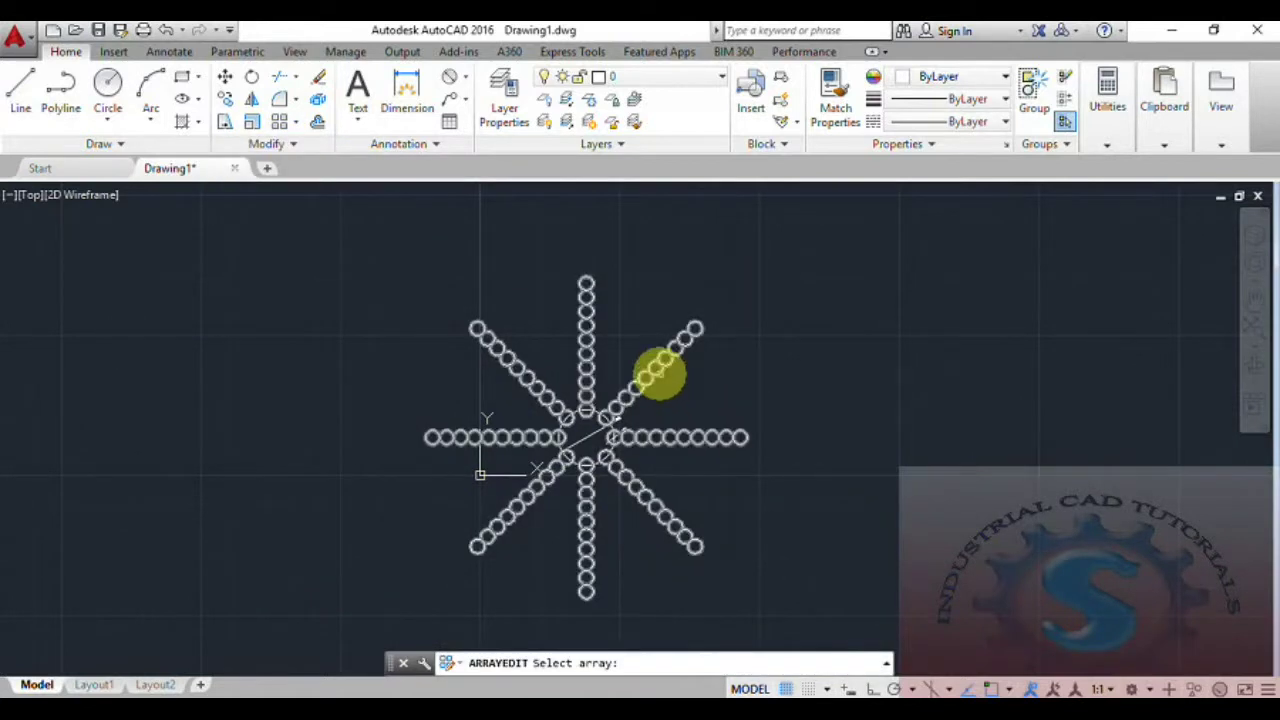
pyautogui.click(660, 371)
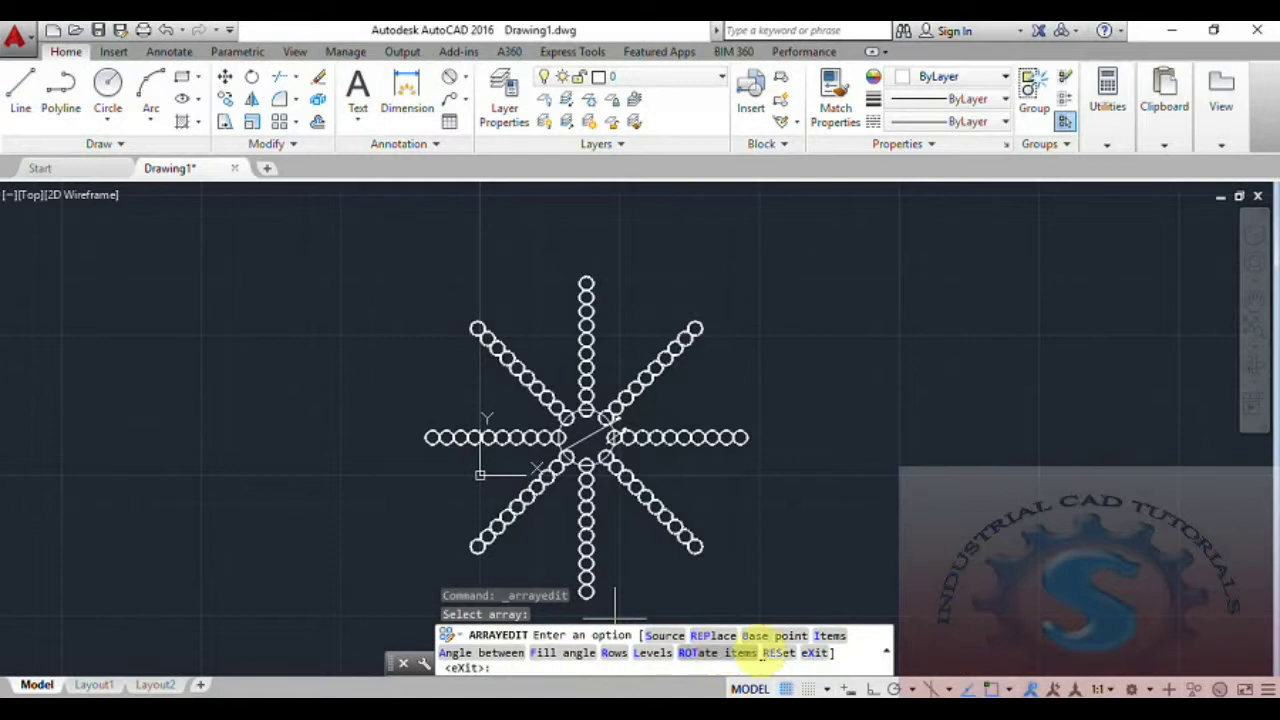
pyautogui.click(815, 653)
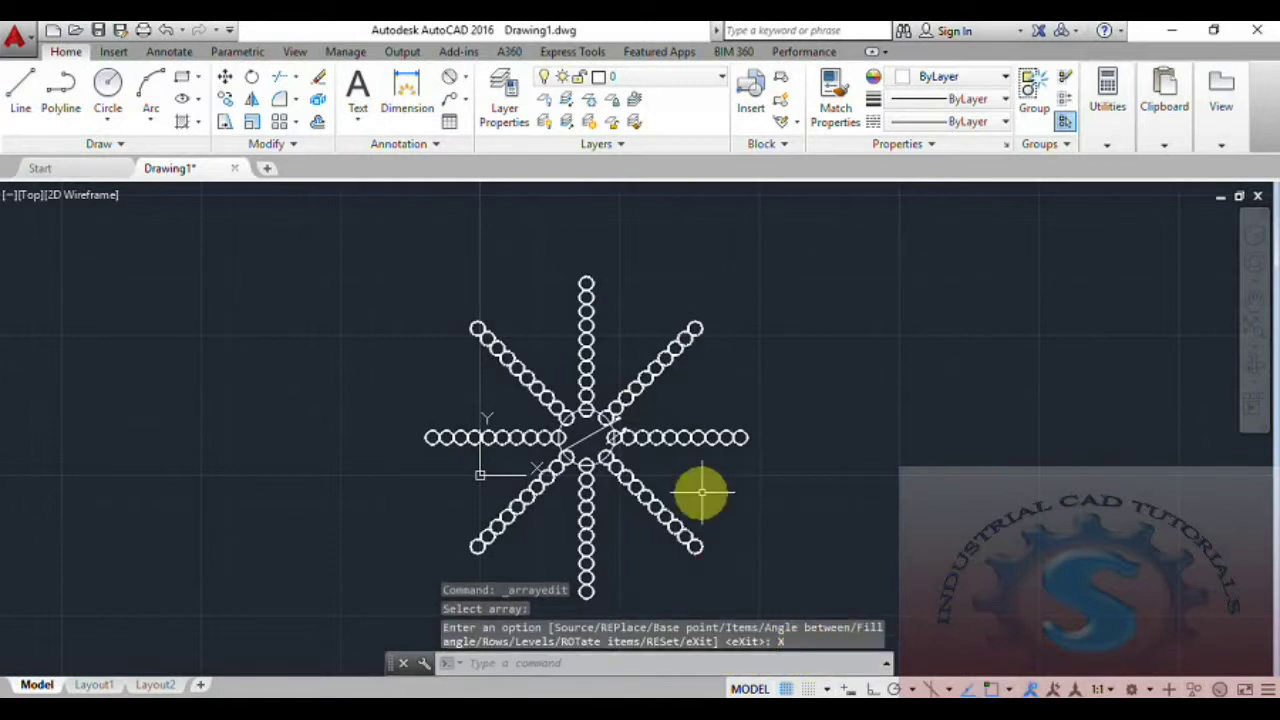
pyautogui.press('Escape')
pyautogui.scroll(4, 623, 440)
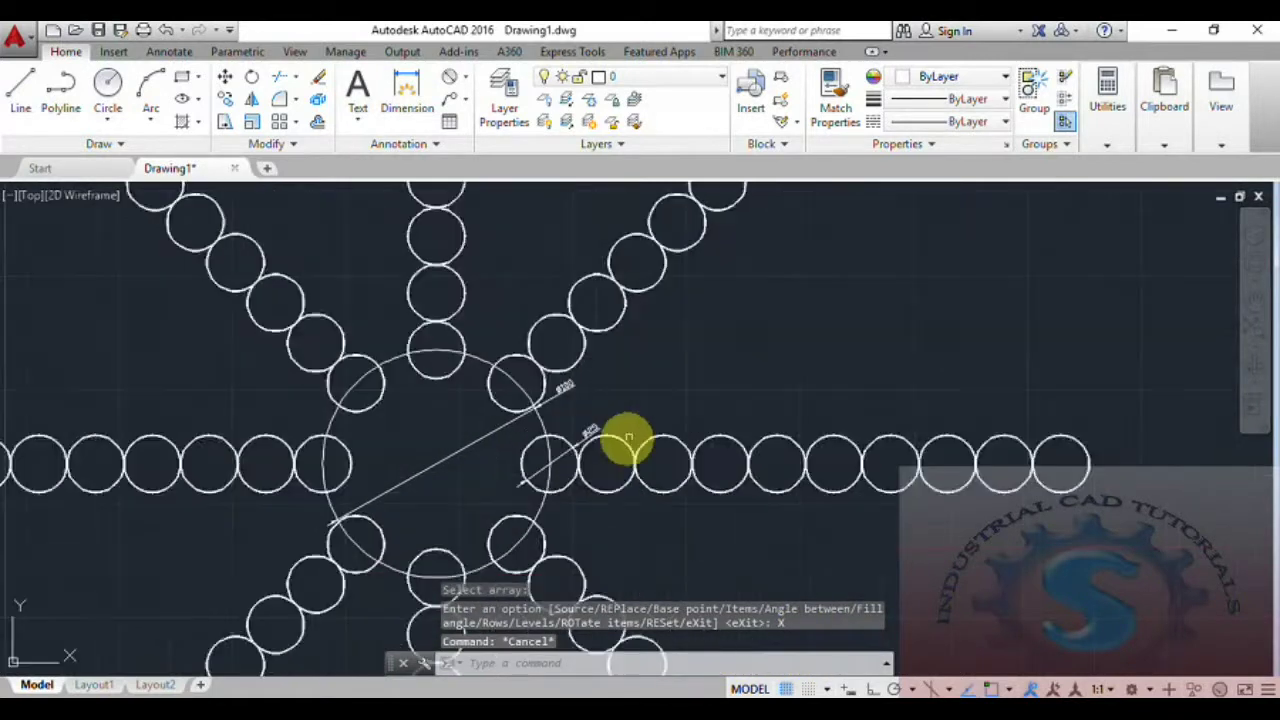
pyautogui.scroll(-4, 620, 452)
pyautogui.scroll(2, 618, 462)
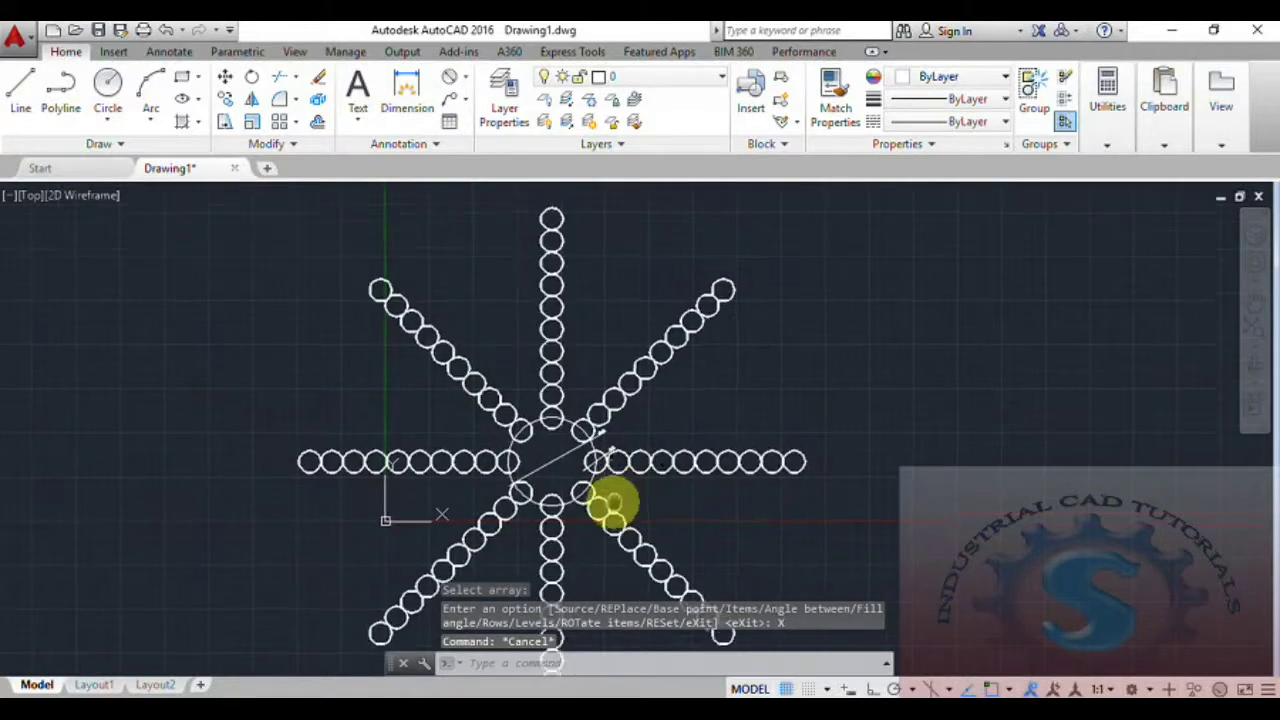